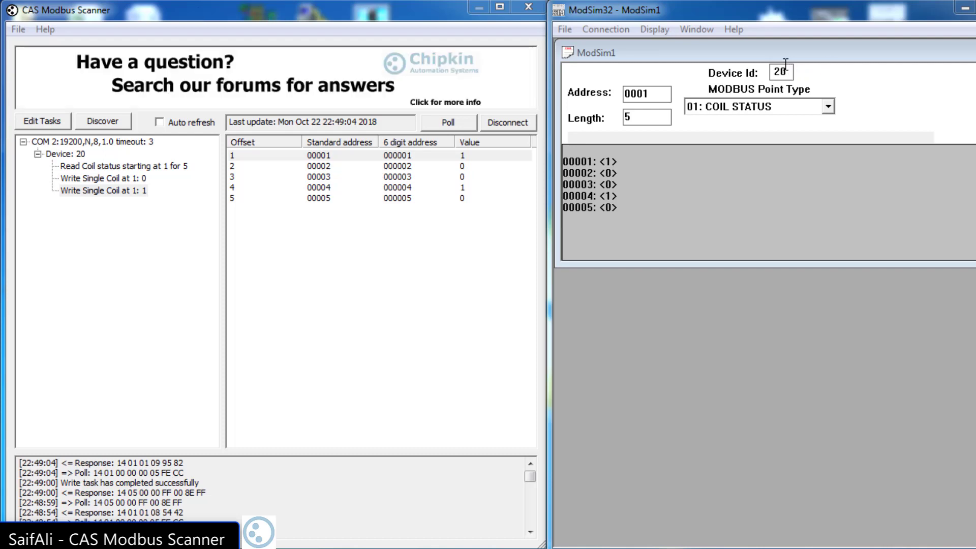
# Step: In ModSim32, set the MODBUS point type of ModSim1 to 03: HOLDING REGISTER
pyautogui.click(692, 14)
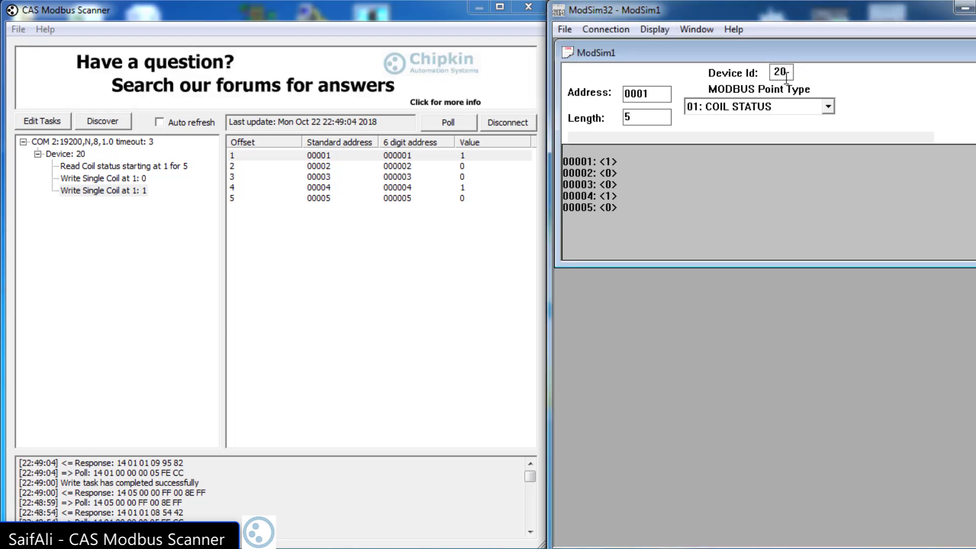
pyautogui.click(803, 107)
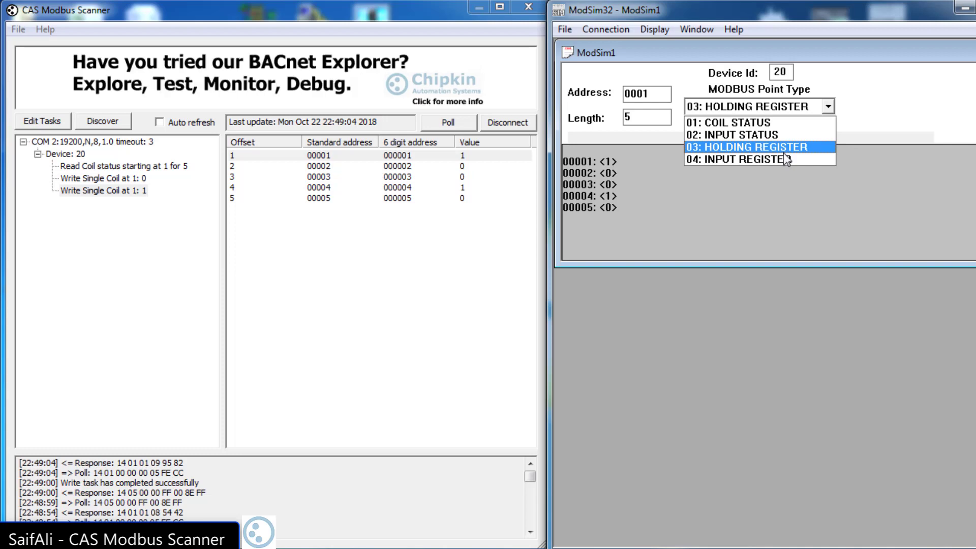
pyautogui.click(813, 148)
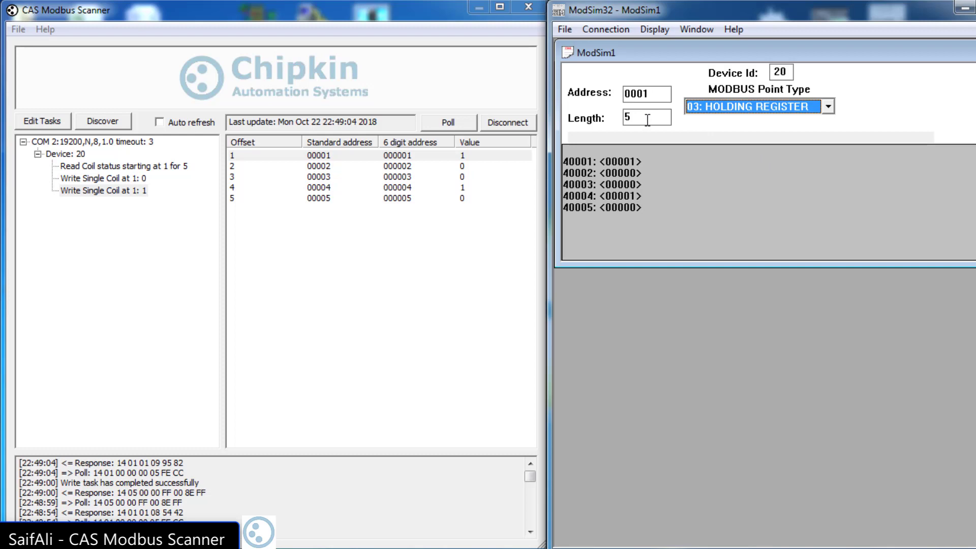
pyautogui.moveTo(660, 94); pyautogui.dragTo(643, 94)
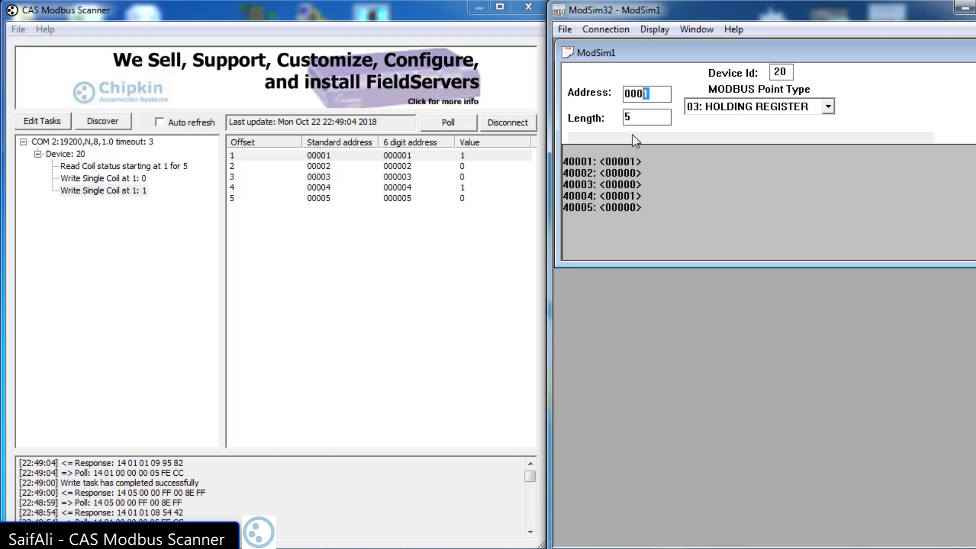
pyautogui.click(638, 118)
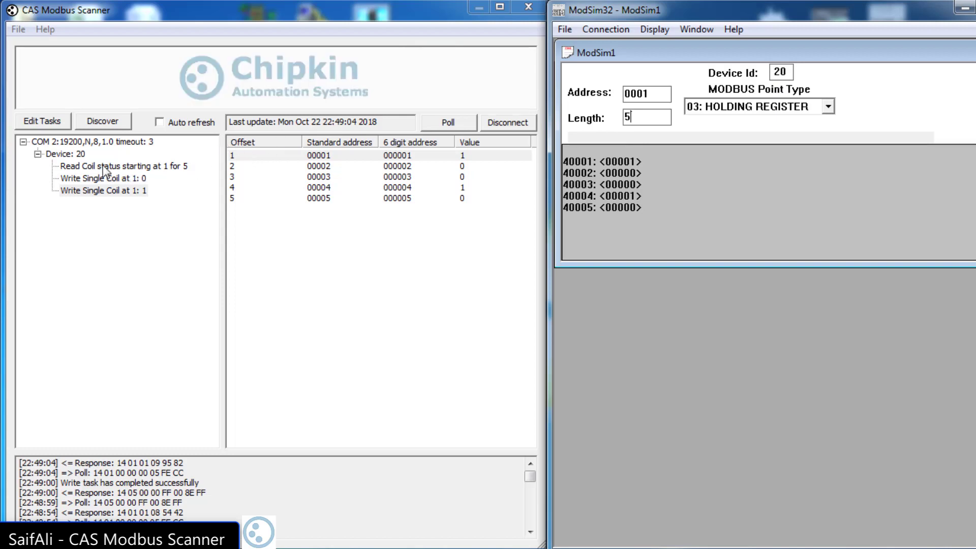
# Step: In CAS Modbus Scanner, delete the coil status read task and both single coil write tasks under device 20
pyautogui.click(48, 122)
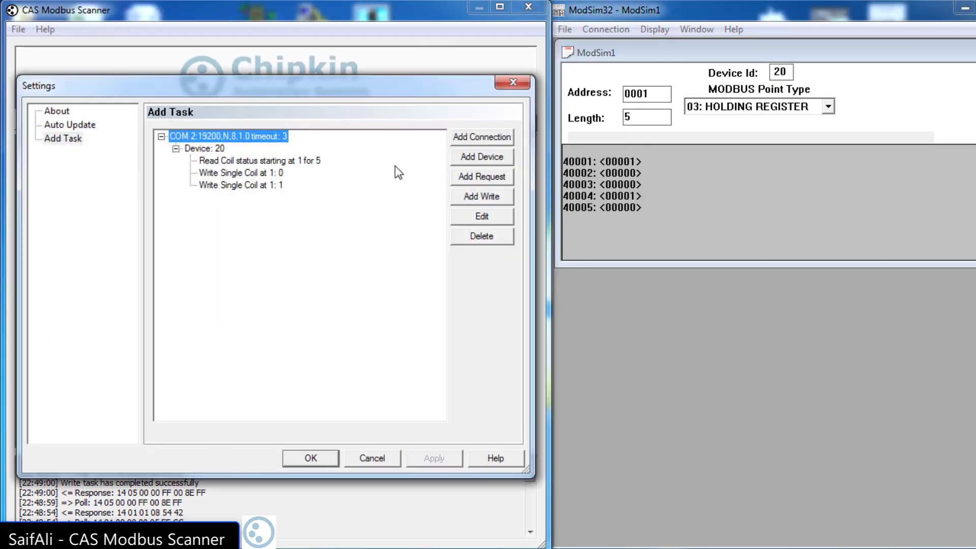
pyautogui.click(265, 174)
pyautogui.click(269, 184)
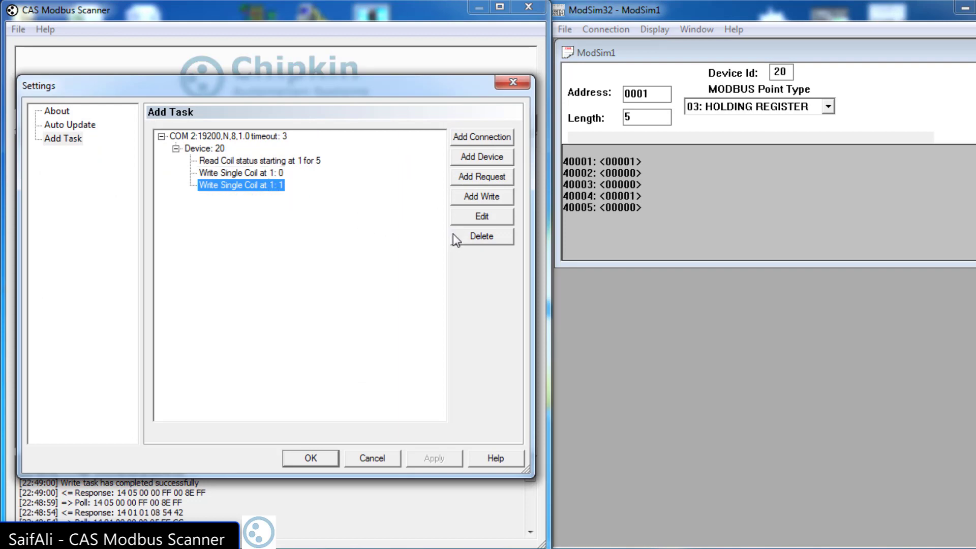
pyautogui.click(482, 237)
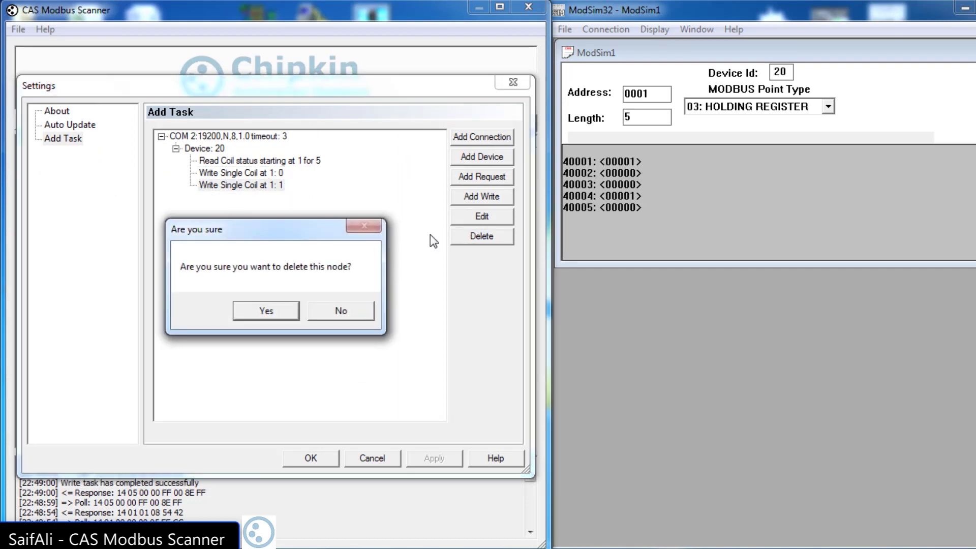
pyautogui.click(266, 311)
pyautogui.click(254, 174)
pyautogui.click(482, 237)
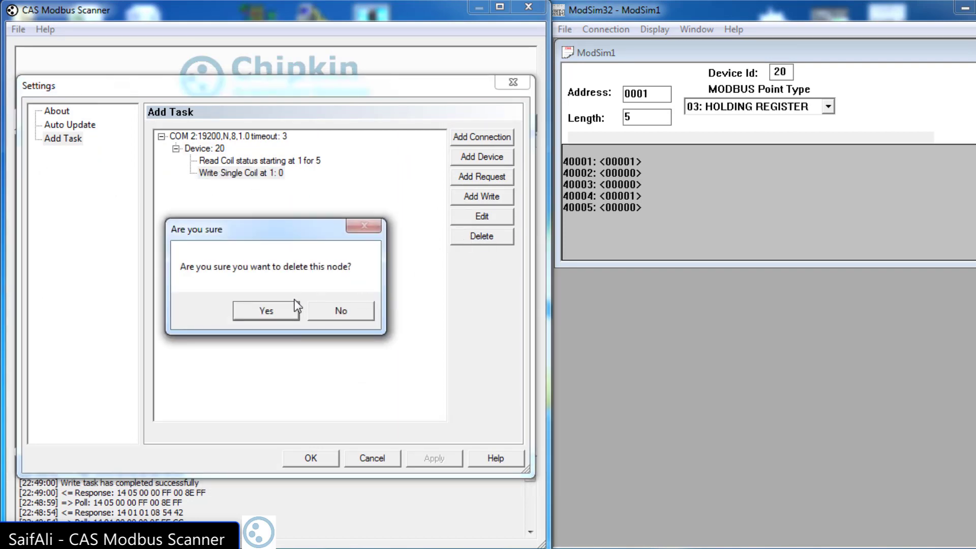
pyautogui.click(293, 309)
pyautogui.click(267, 168)
pyautogui.click(478, 237)
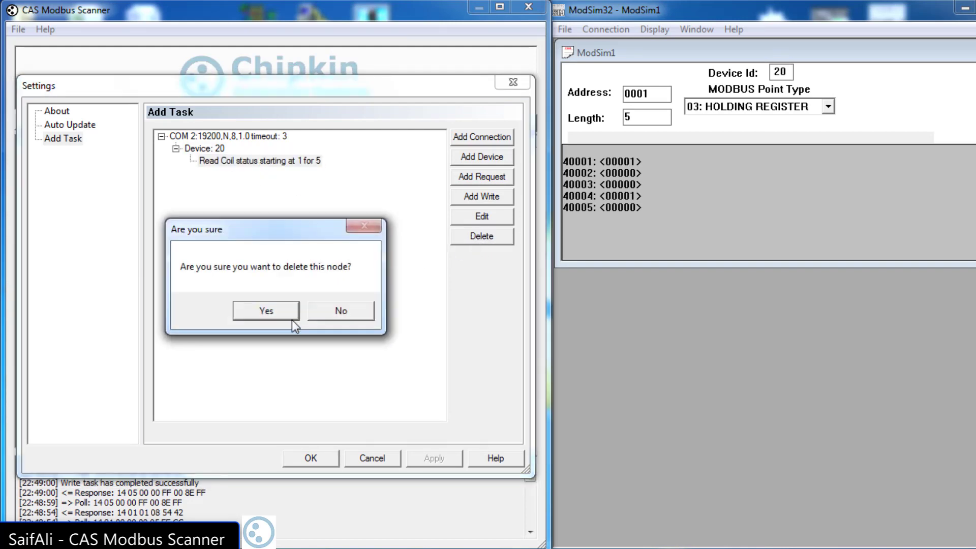
pyautogui.click(291, 312)
# Step: Add a 06 Preset Single Register write task to device 20 with offset 1 and value 50, and accept the settings
pyautogui.click(199, 149)
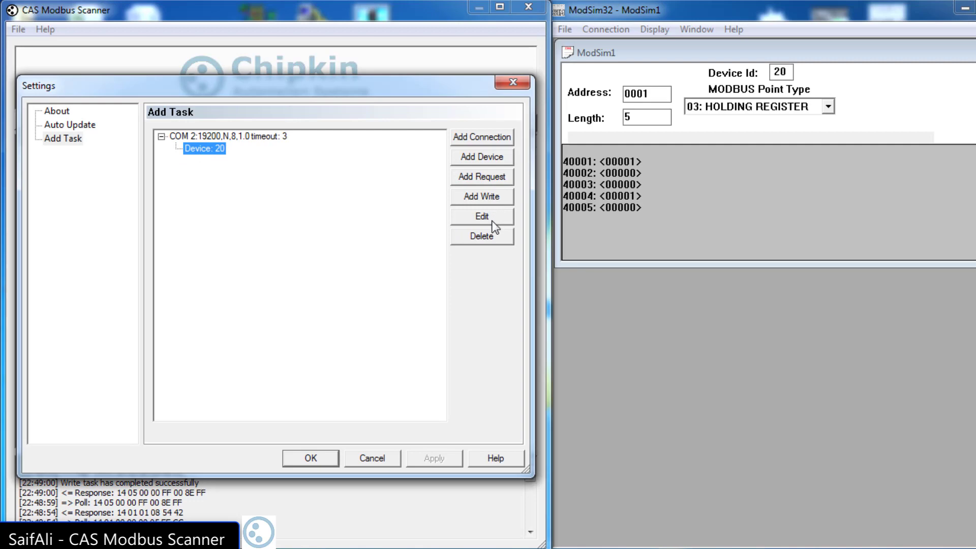
pyautogui.click(482, 196)
pyautogui.click(223, 277)
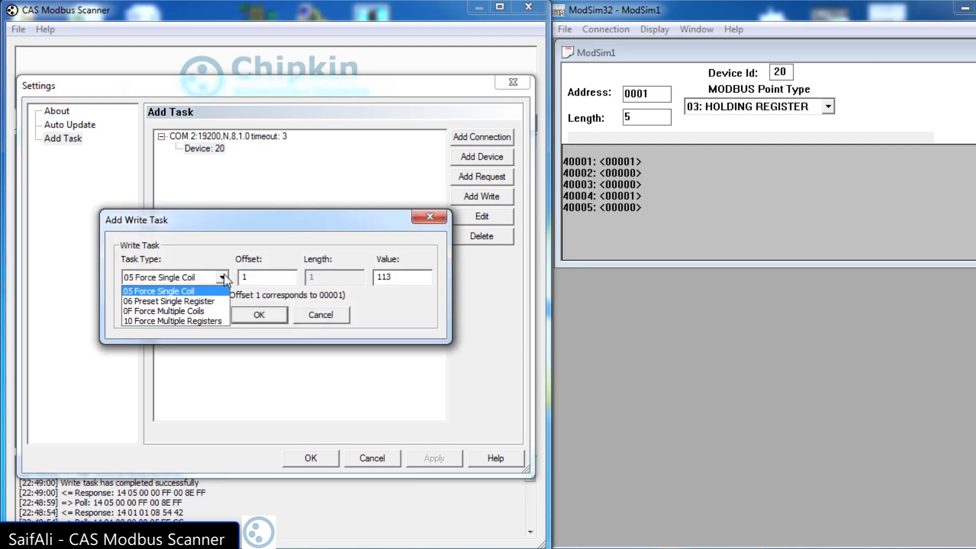
pyautogui.click(217, 303)
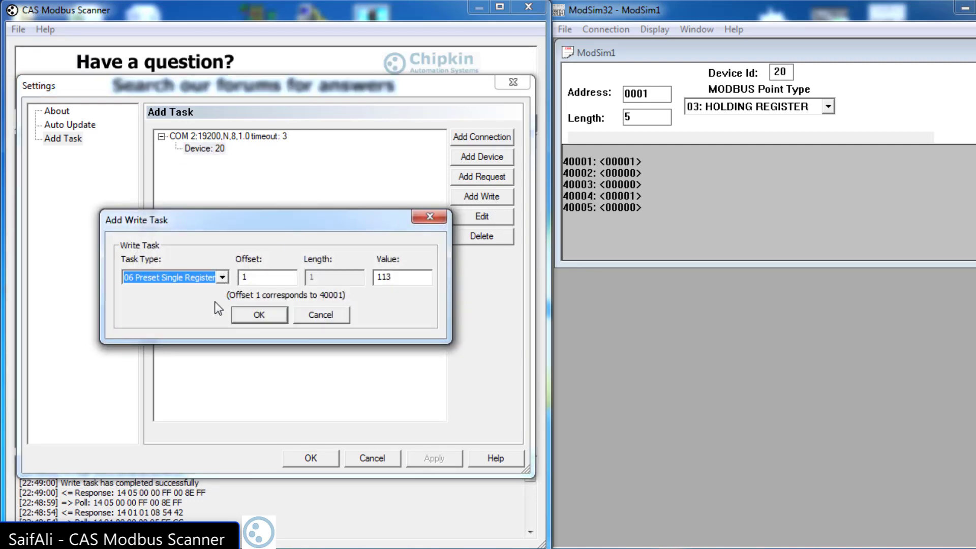
pyautogui.click(281, 280)
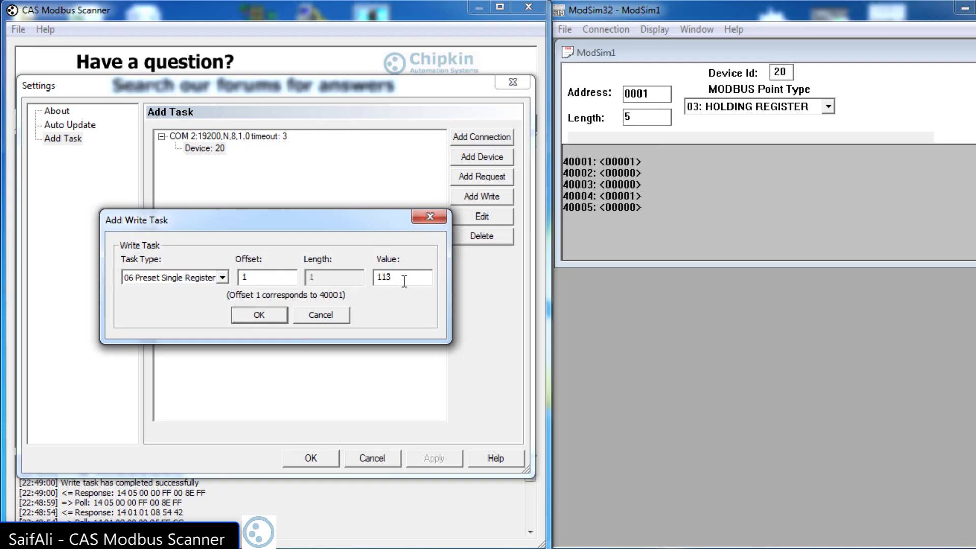
pyautogui.moveTo(411, 281); pyautogui.dragTo(368, 277)
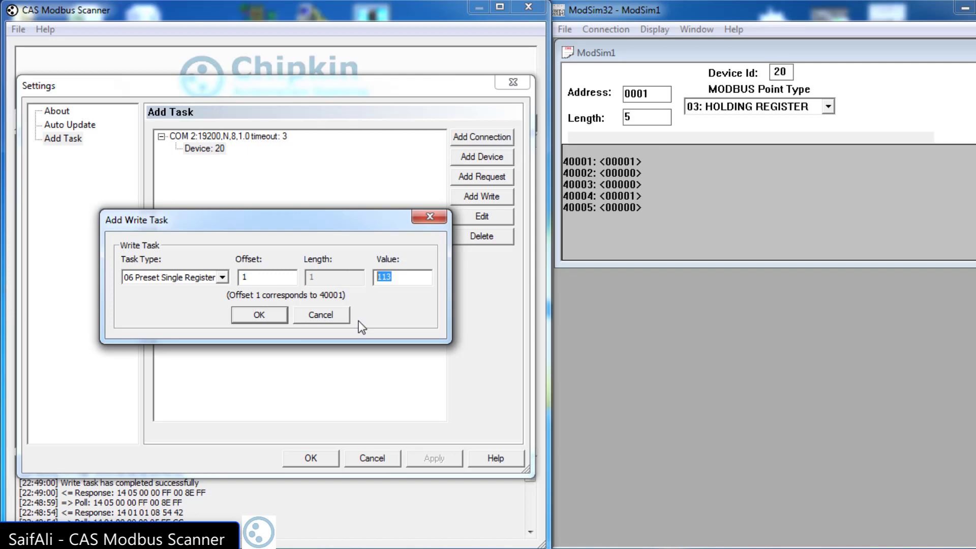
pyautogui.write('50')
pyautogui.click(264, 313)
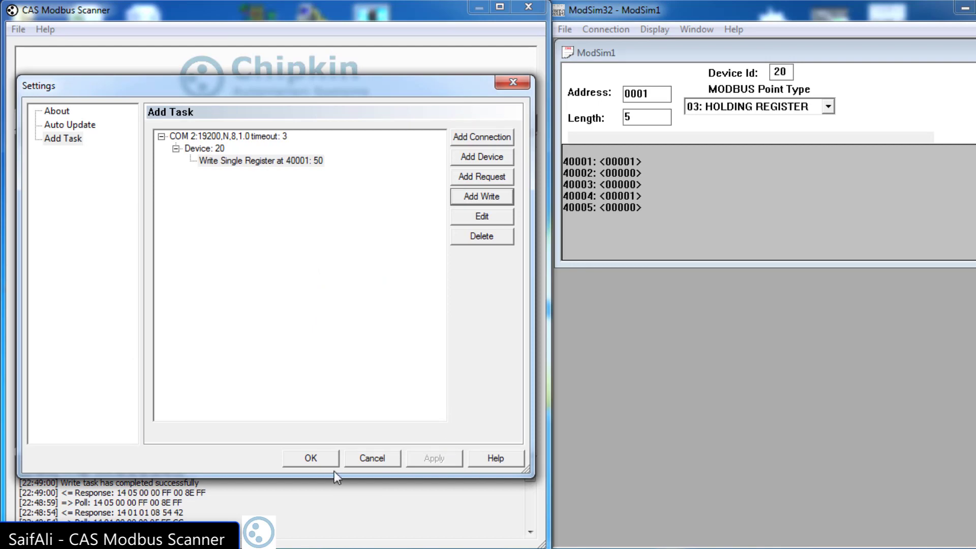
pyautogui.click(331, 464)
# Step: Poll the single register write task to write 50 to register 40001, and check the register in ModSim32
pyautogui.click(138, 166)
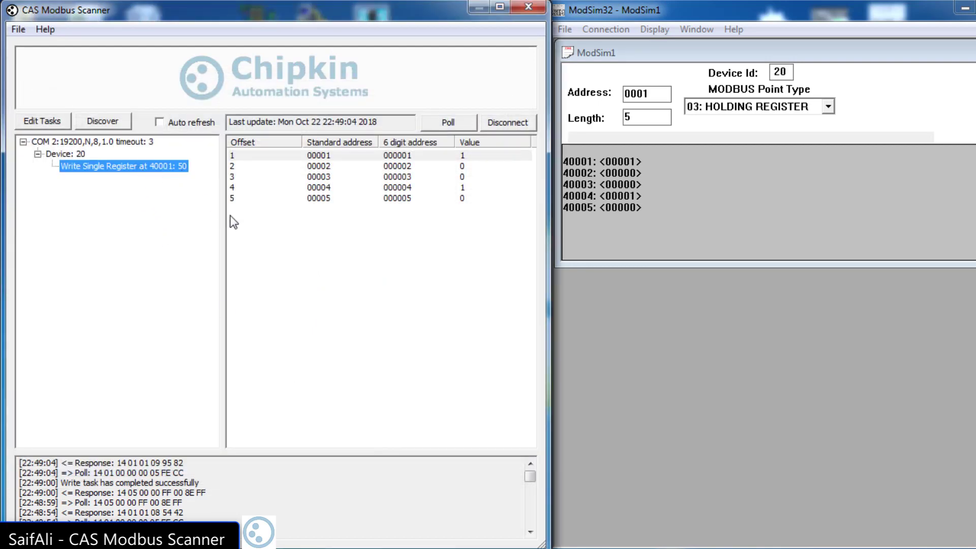
pyautogui.click(454, 126)
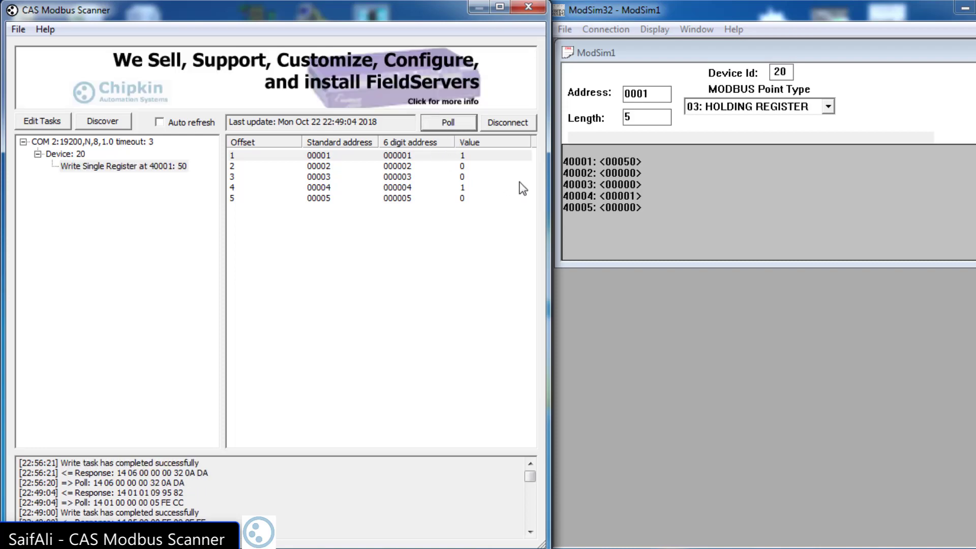
pyautogui.click(593, 160)
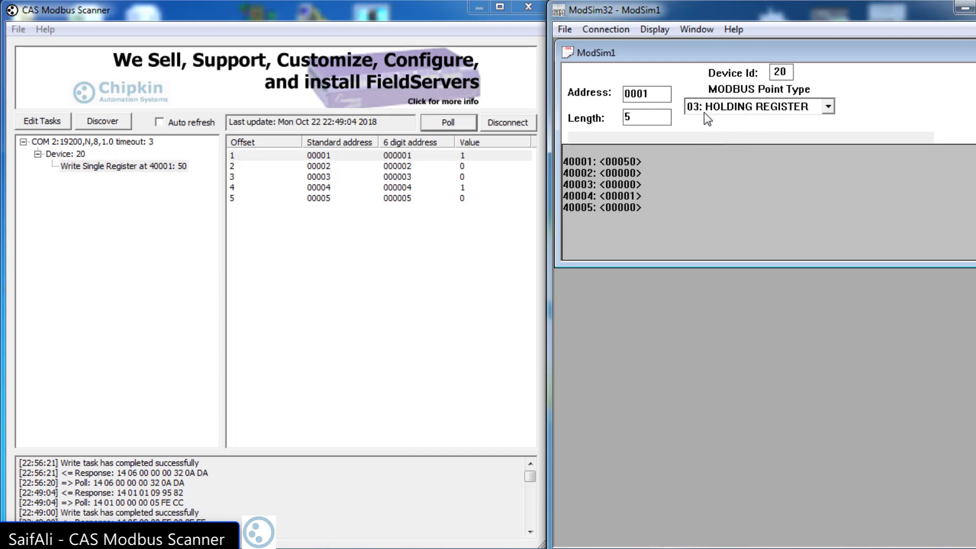
# Step: Set the ModSim1 length to 1 in ModSim32, and run the register 40001 write task again in CAS Modbus Scanner
pyautogui.click(244, 19)
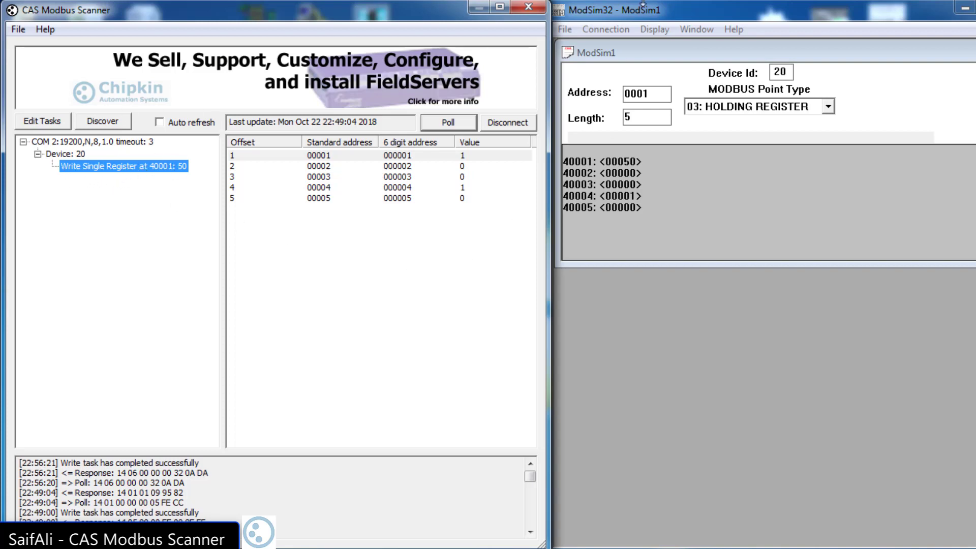
pyautogui.click(648, 18)
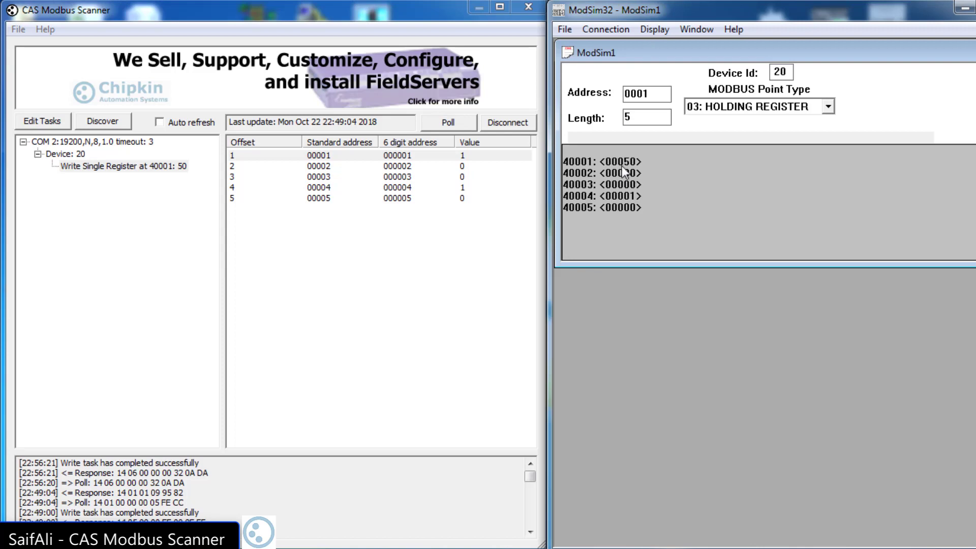
pyautogui.moveTo(648, 118); pyautogui.dragTo(615, 124)
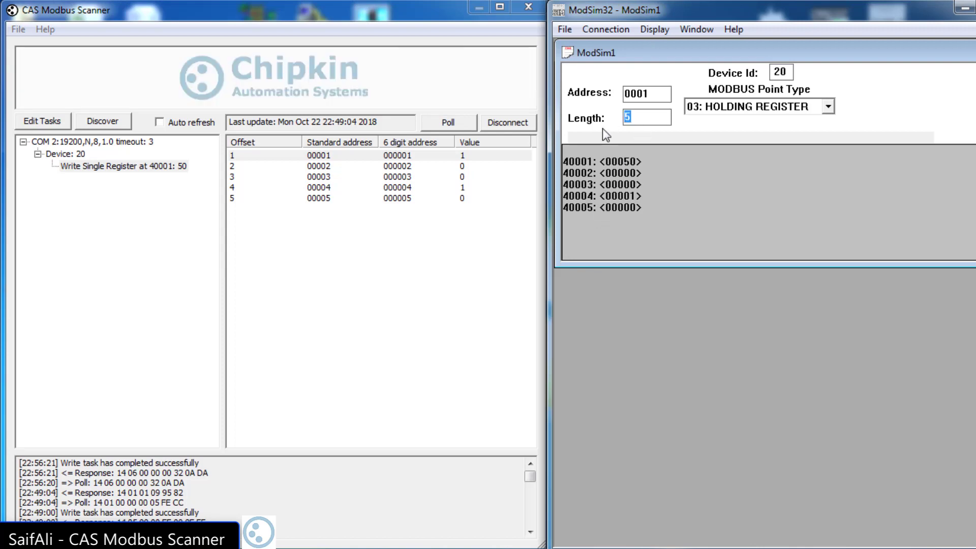
pyautogui.write('1')
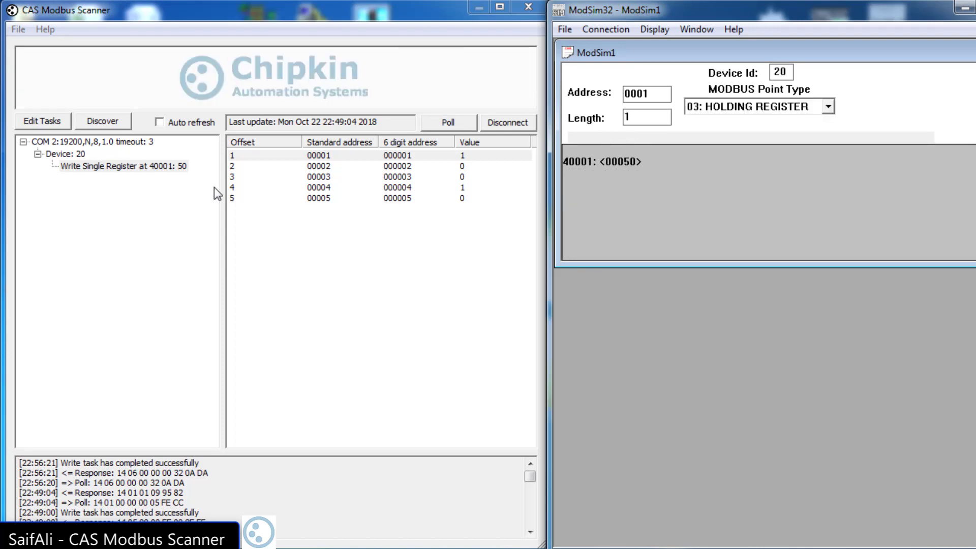
pyautogui.click(176, 169)
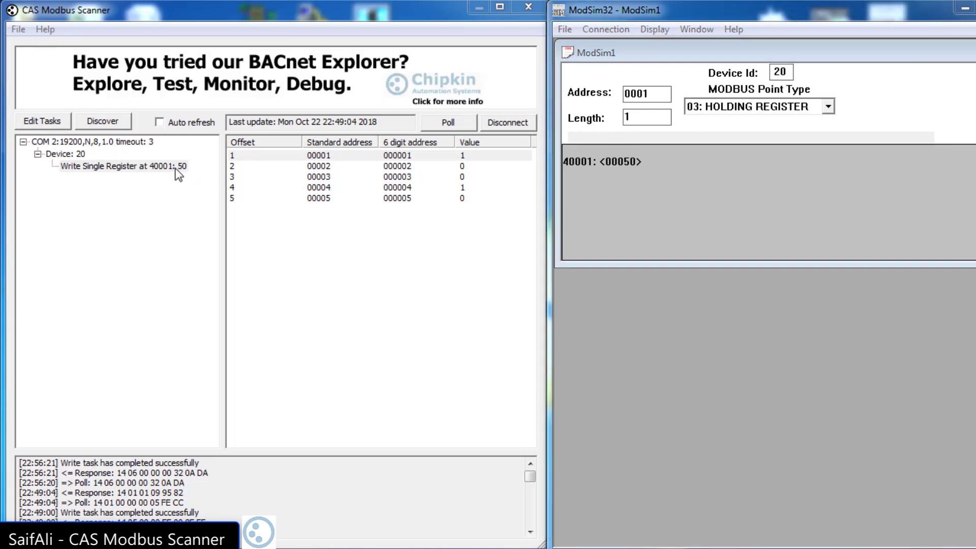
pyautogui.doubleClick(154, 170)
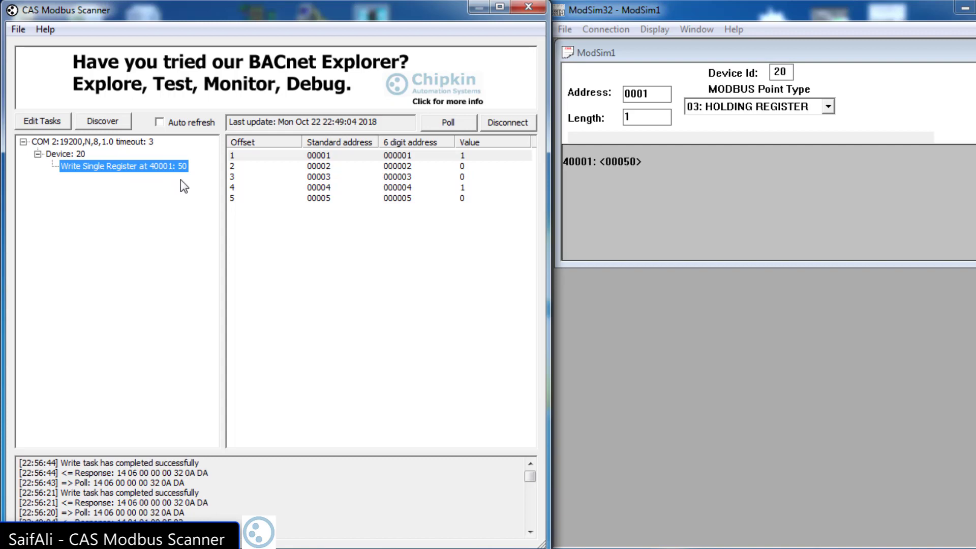
# Step: Edit the register 40001 write task to use the value 60, and accept the settings
pyautogui.click(68, 124)
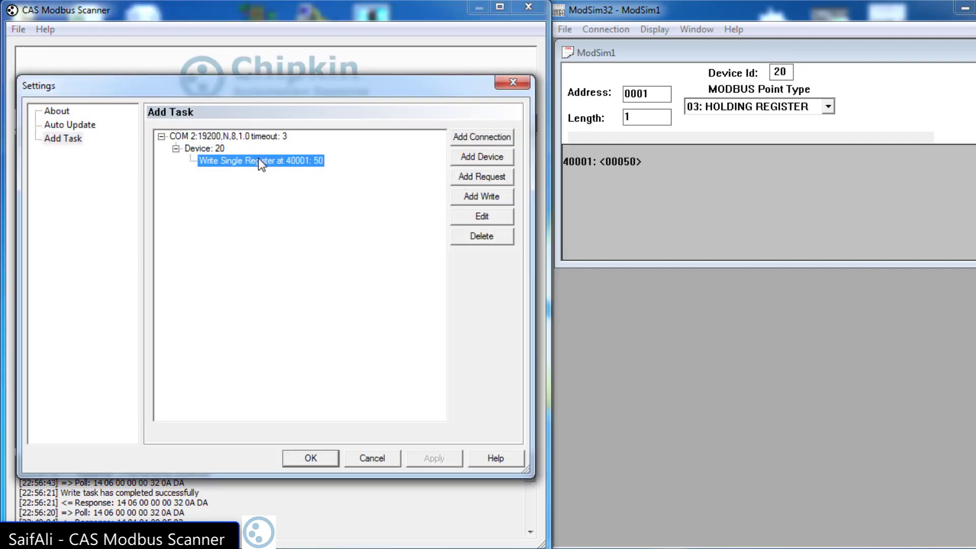
pyautogui.click(482, 216)
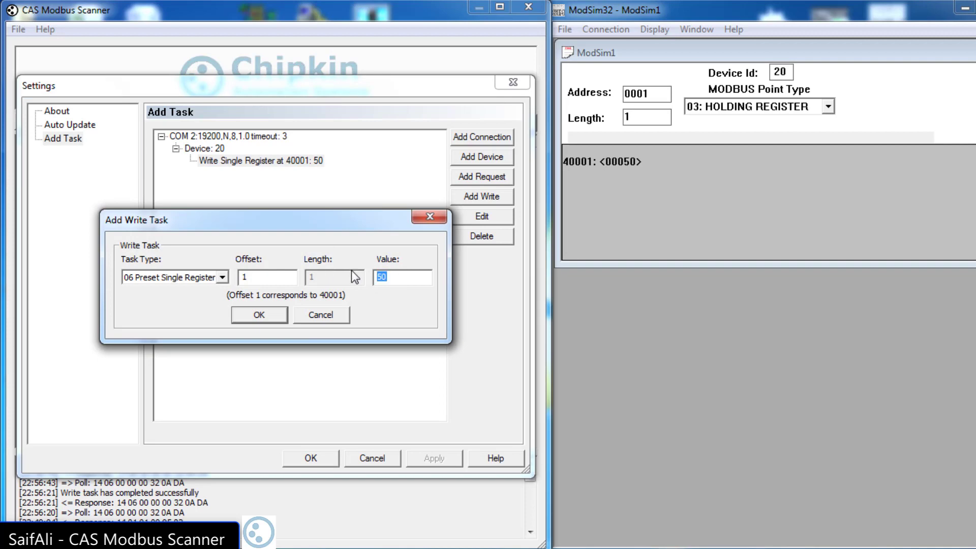
pyautogui.write('60')
pyautogui.click(260, 315)
pyautogui.click(313, 458)
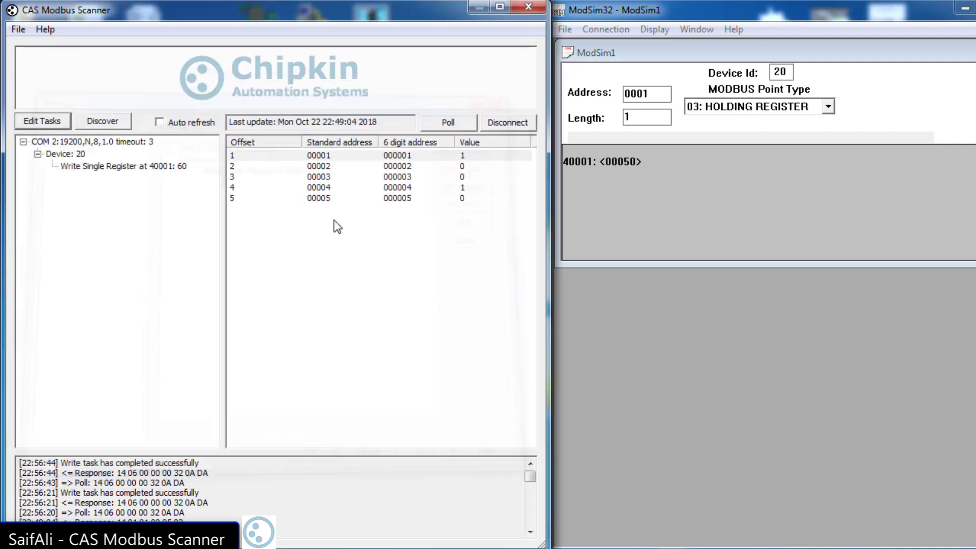
# Step: Poll the edited write task to write 60 to register 40001, and check the register in ModSim32
pyautogui.click(439, 122)
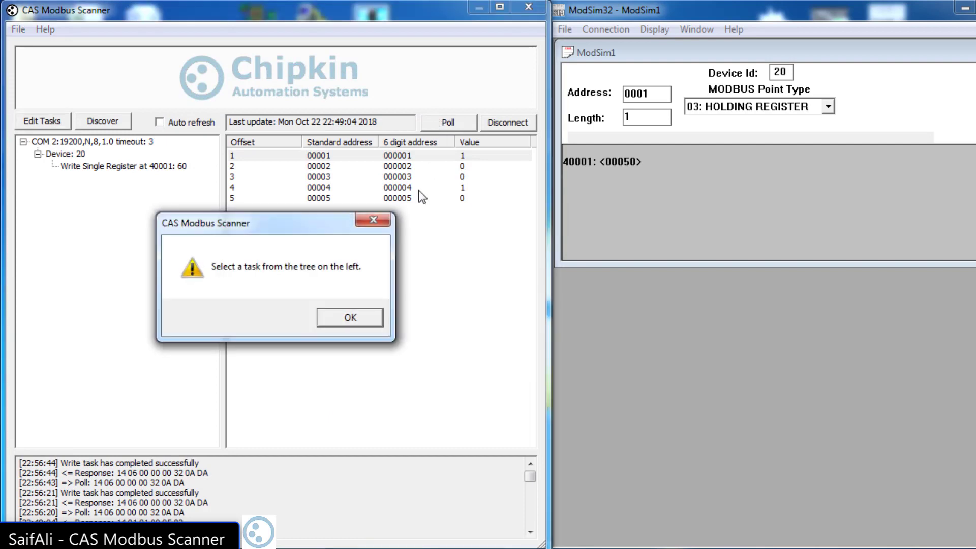
pyautogui.click(350, 318)
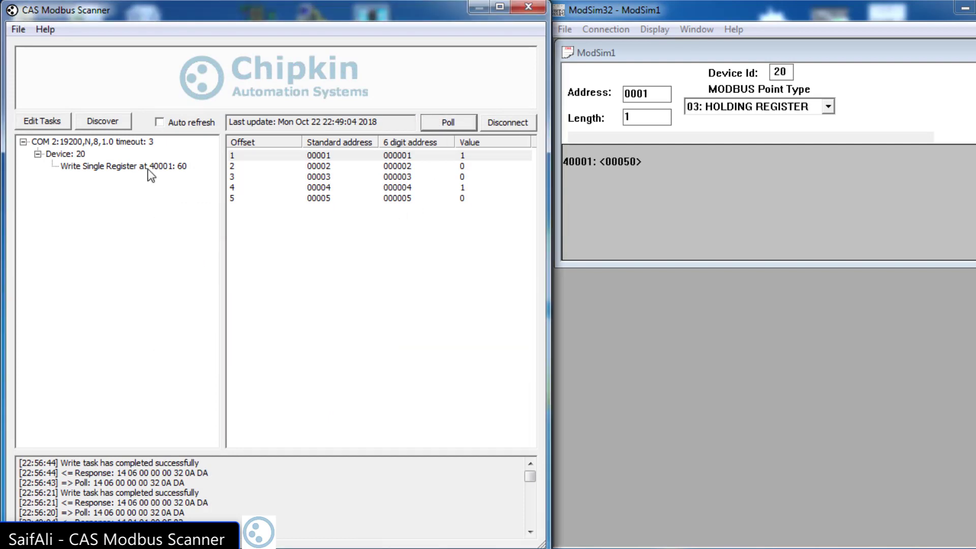
pyautogui.click(148, 168)
pyautogui.click(463, 125)
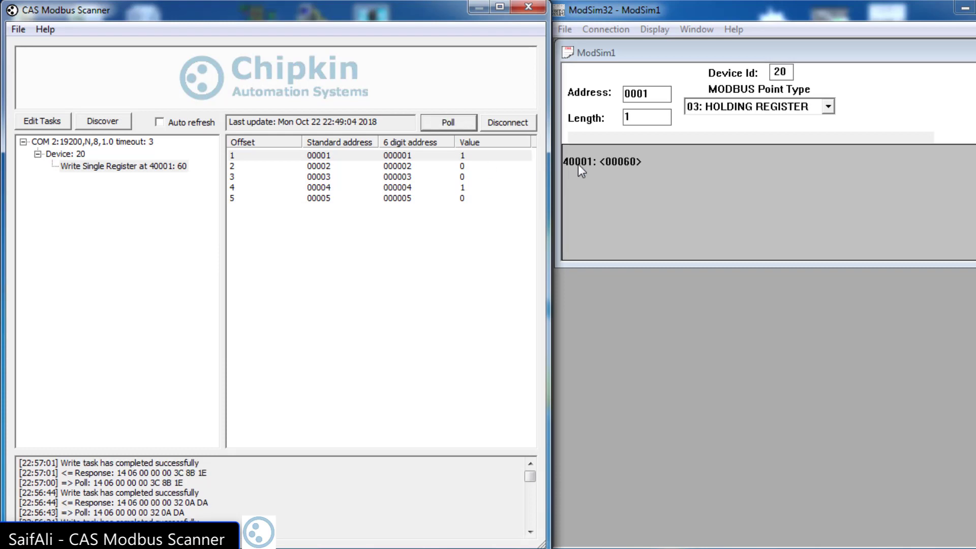
pyautogui.click(630, 162)
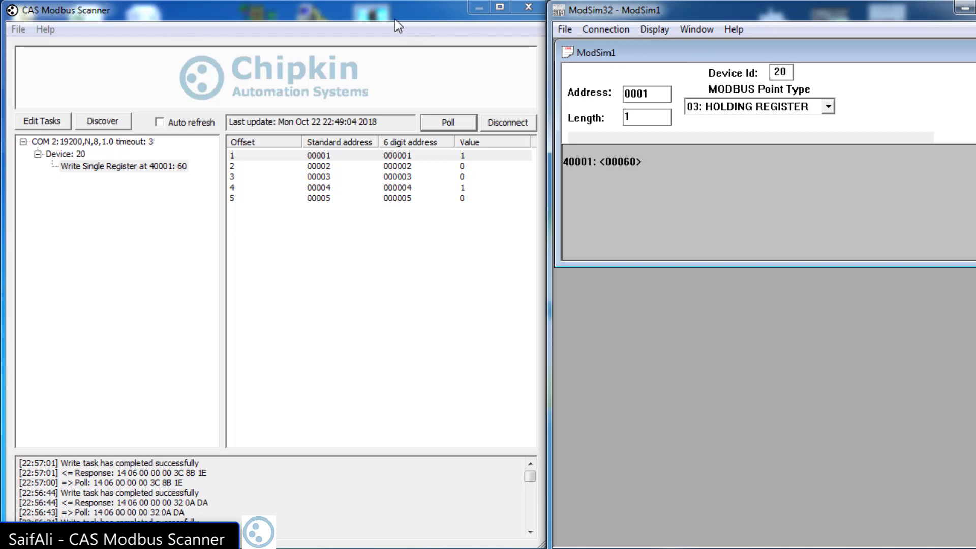
# Step: Edit the single register write task for register 40001 to use the value 50, and accept the settings
pyautogui.click(46, 121)
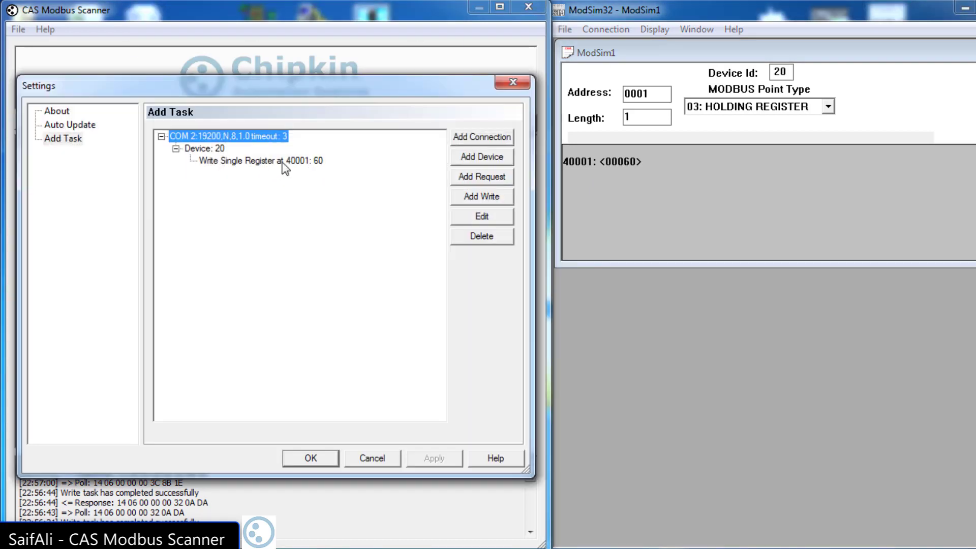
pyautogui.click(283, 162)
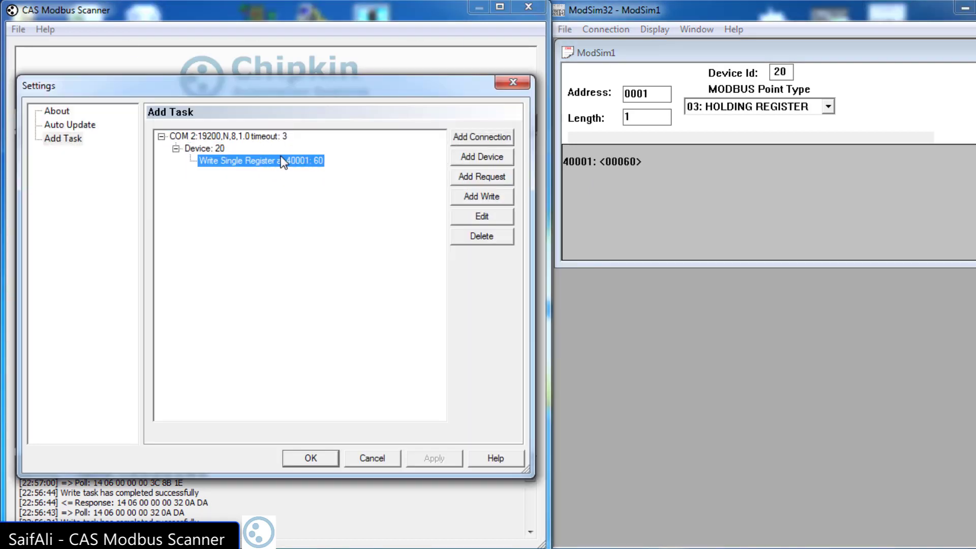
pyautogui.click(496, 218)
pyautogui.moveTo(395, 275); pyautogui.dragTo(341, 274)
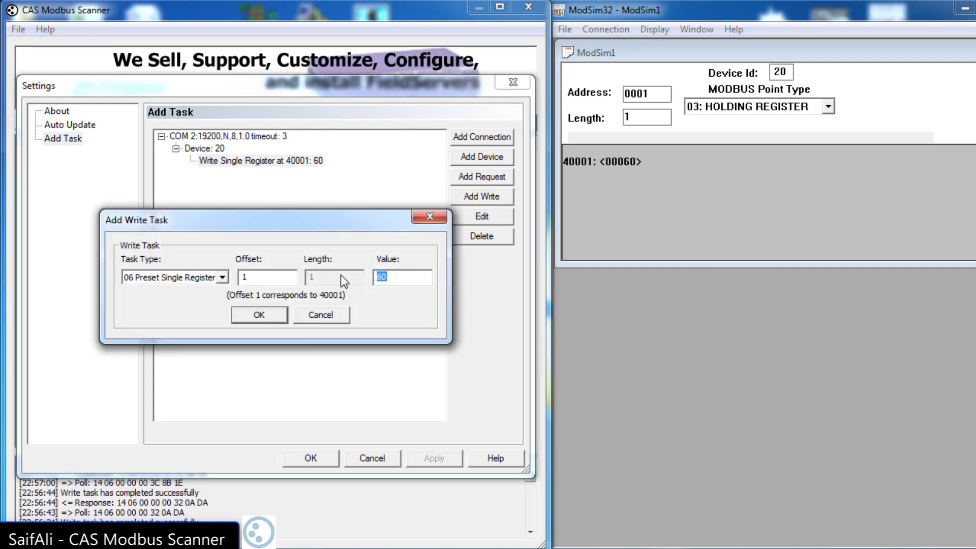
pyautogui.write('50')
pyautogui.click(259, 315)
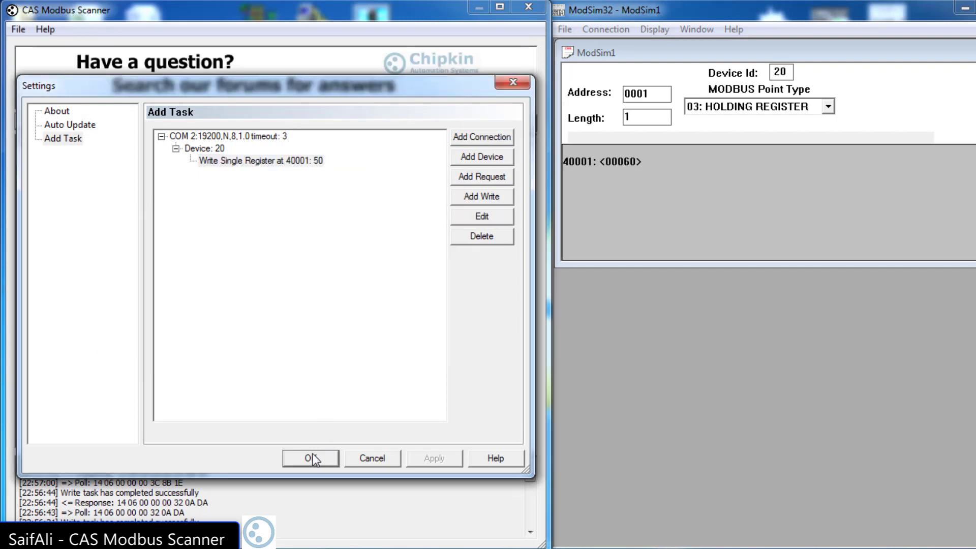
pyautogui.click(311, 458)
# Step: Poll the edited write task to write 50 to register 40001, and check the register in ModSim32
pyautogui.click(140, 168)
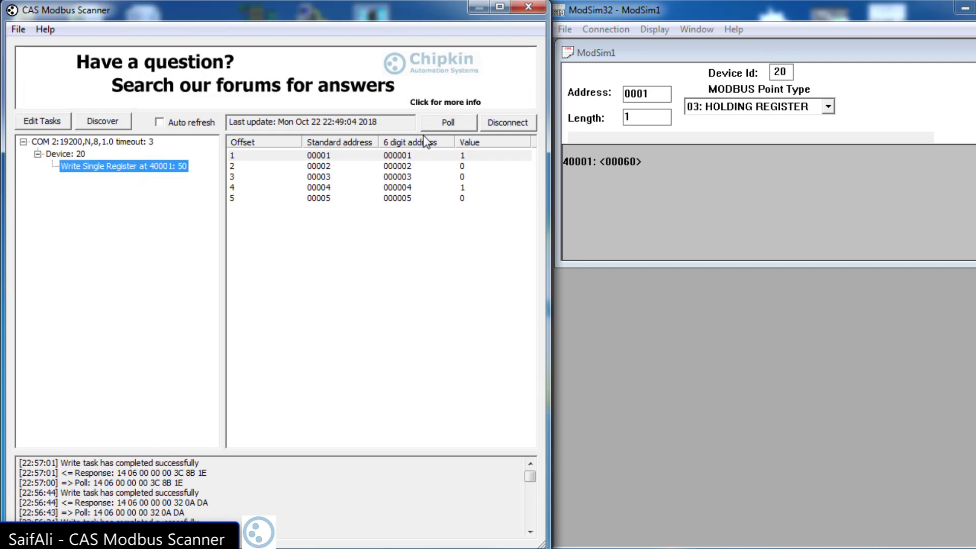
pyautogui.click(434, 123)
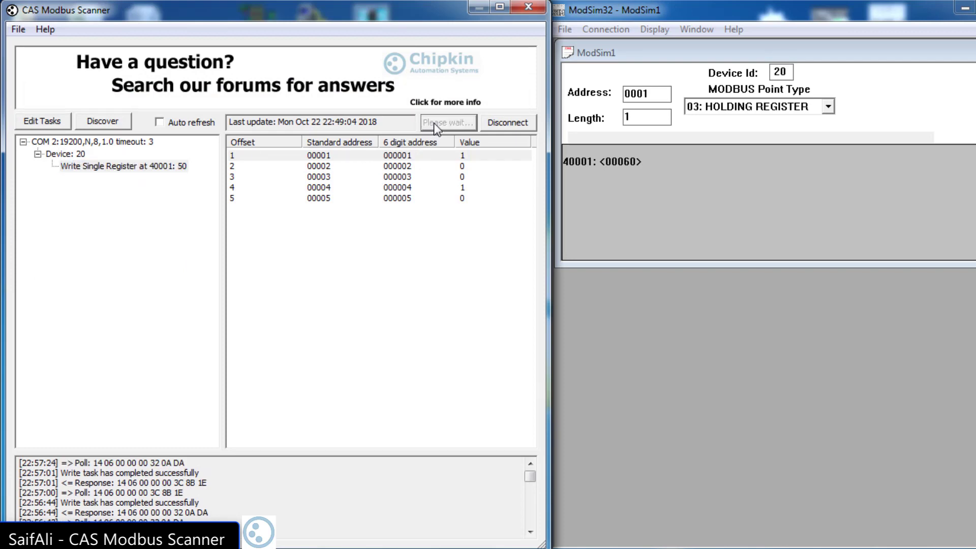
pyautogui.click(608, 165)
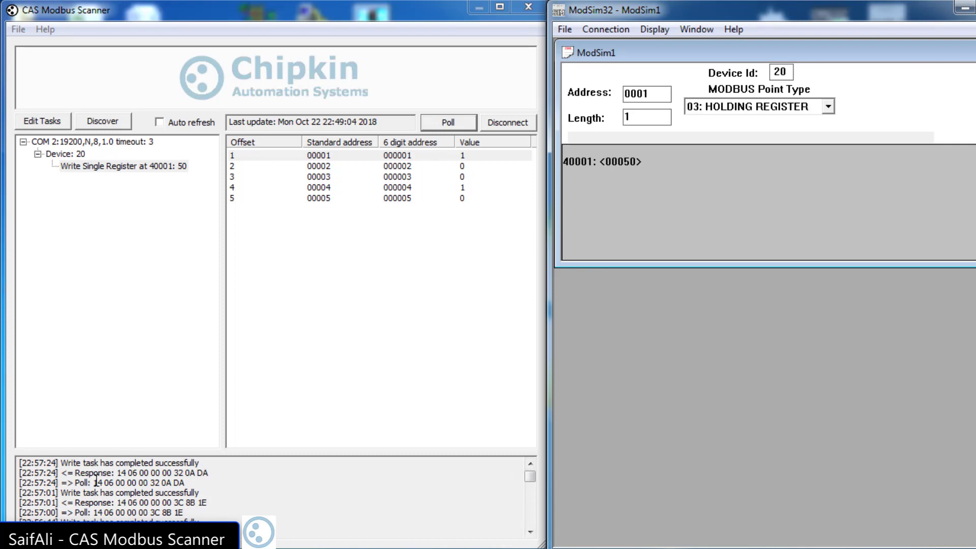
# Step: Examine the latest poll, response and completion lines in the message log, including the first byte of the poll
pyautogui.moveTo(75, 482); pyautogui.dragTo(188, 480)
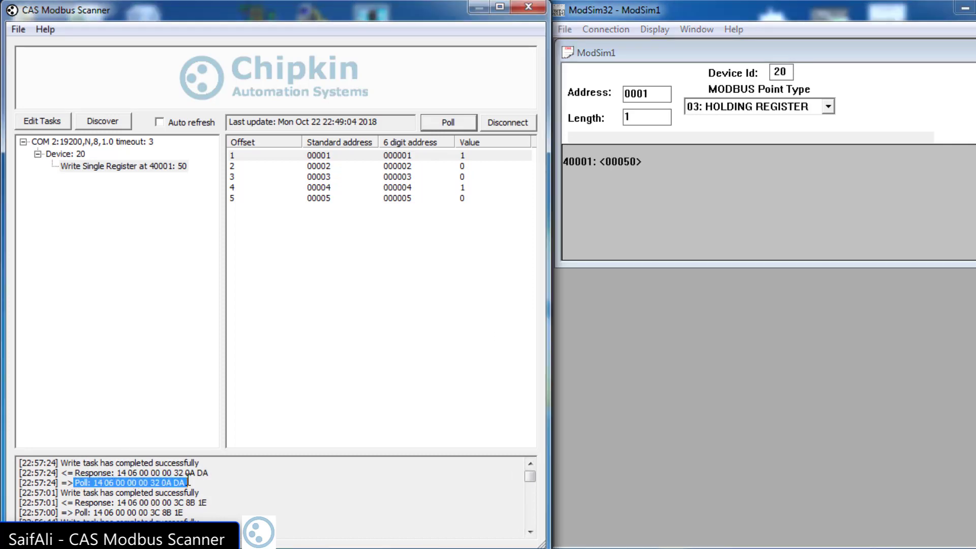
pyautogui.moveTo(75, 473); pyautogui.dragTo(223, 472)
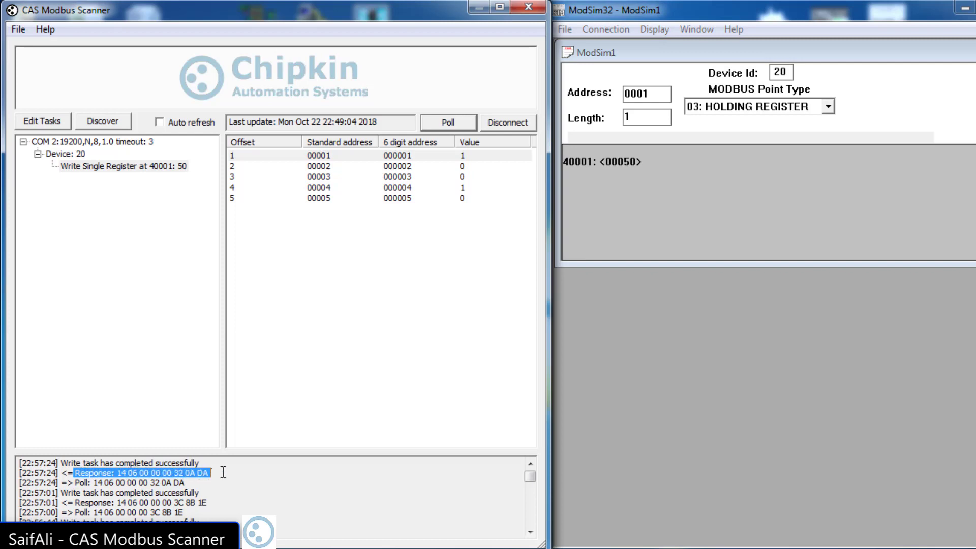
pyautogui.moveTo(61, 463); pyautogui.dragTo(207, 466)
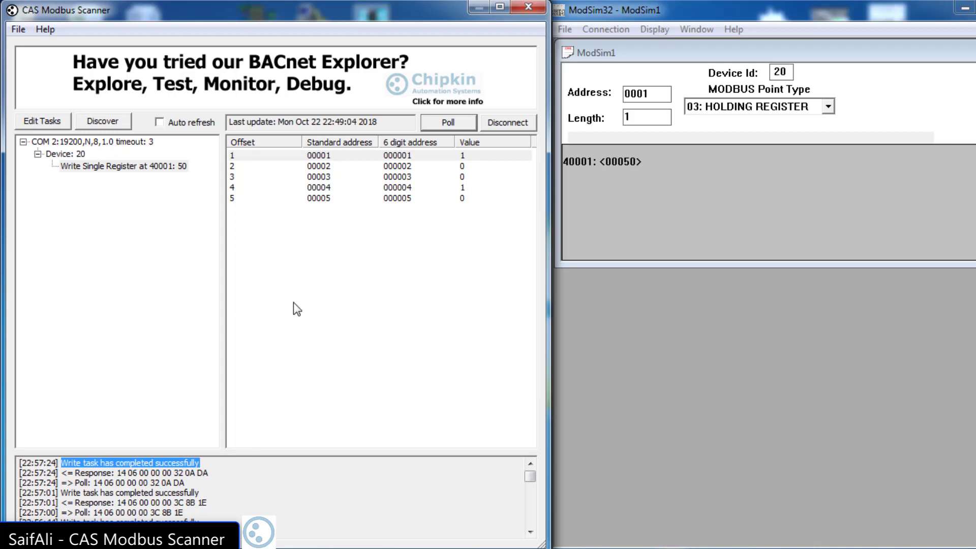
pyautogui.moveTo(94, 483); pyautogui.dragTo(103, 484)
# Step: Switch to Calculator and convert the poll's device byte, hexadecimal 14, to decimal
pyautogui.hotkey('alt', 'Tab')
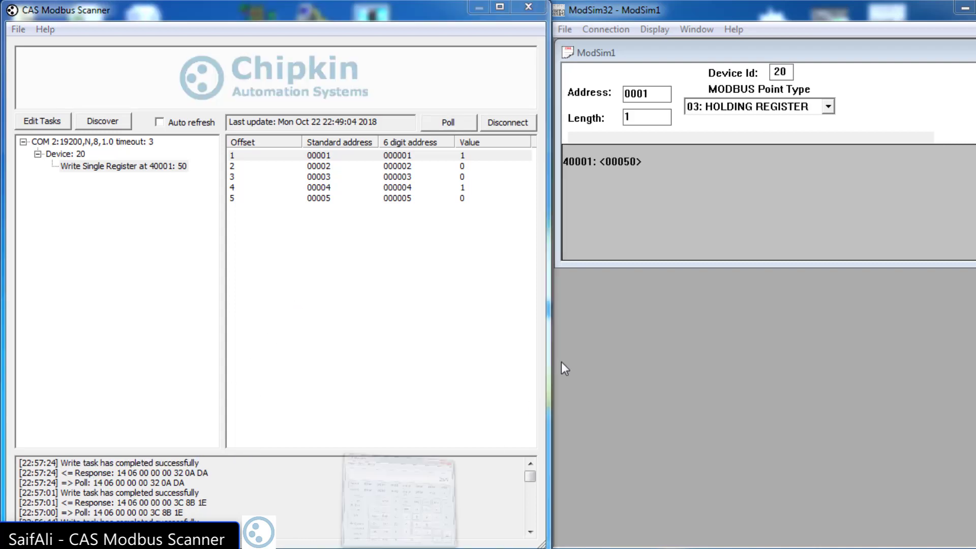
pyautogui.moveTo(455, 243); pyautogui.dragTo(623, 83)
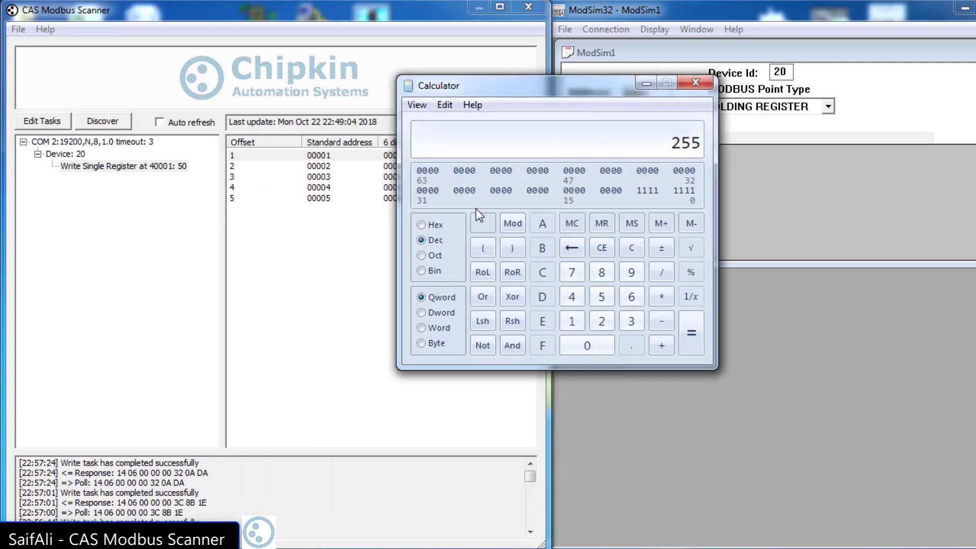
pyautogui.click(426, 226)
pyautogui.click(572, 321)
pyautogui.click(572, 297)
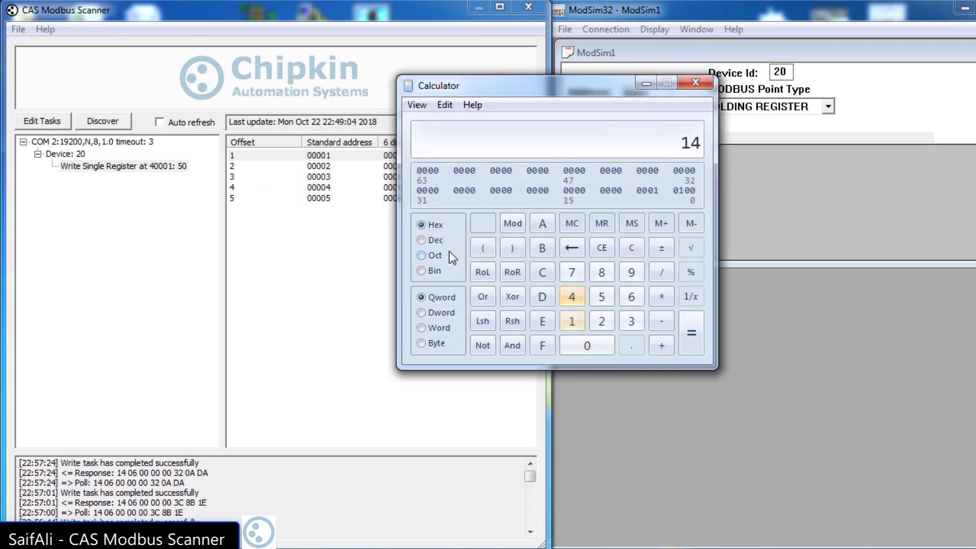
pyautogui.click(421, 240)
pyautogui.moveTo(578, 90); pyautogui.dragTo(697, 145)
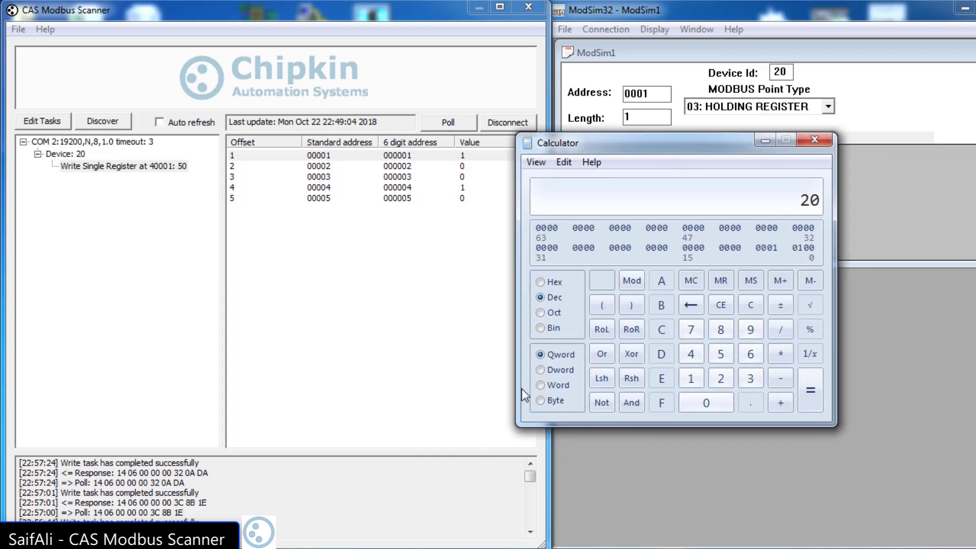
# Step: Convert the function code byte, hexadecimal 6, to decimal, and move Calculator clear of the ModSim32 register value
pyautogui.click(546, 281)
pyautogui.press('6')
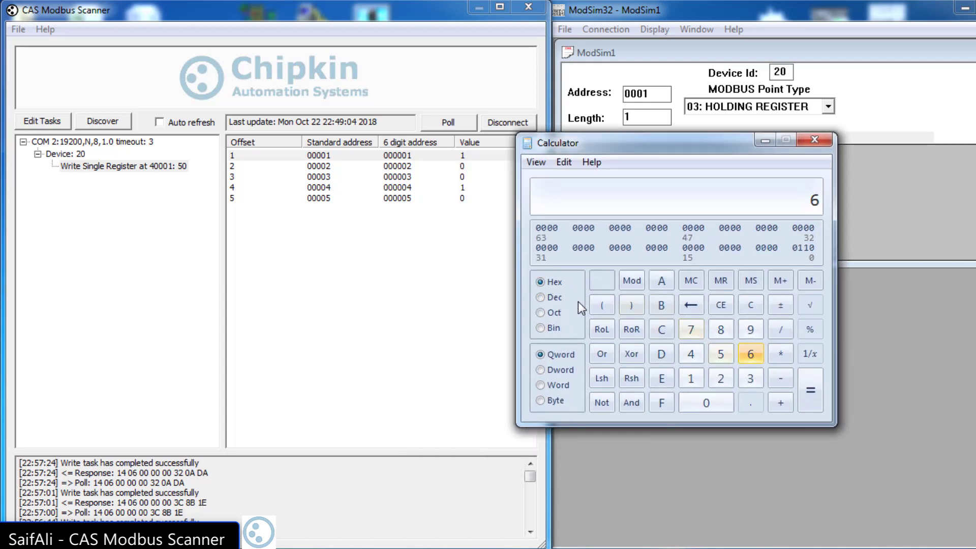
pyautogui.click(553, 295)
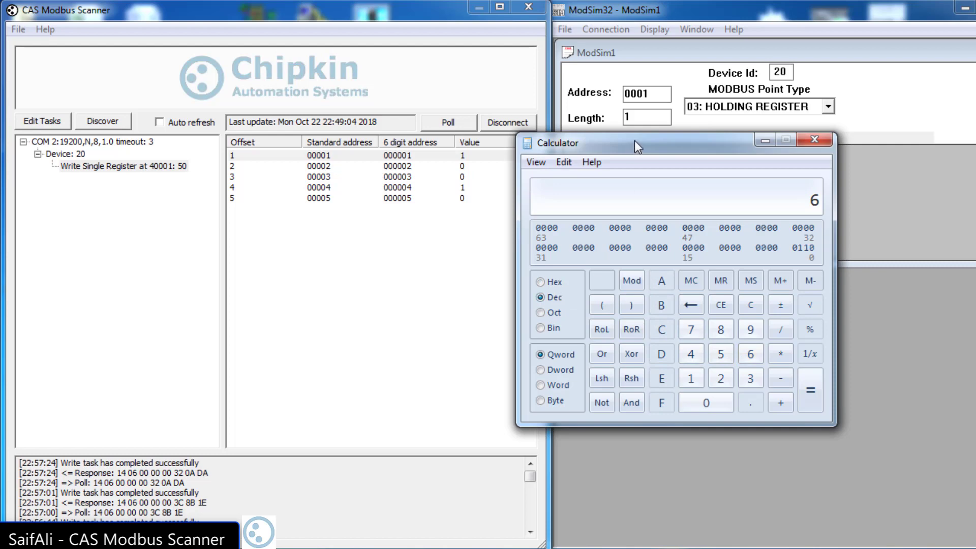
pyautogui.moveTo(632, 144); pyautogui.dragTo(605, 208)
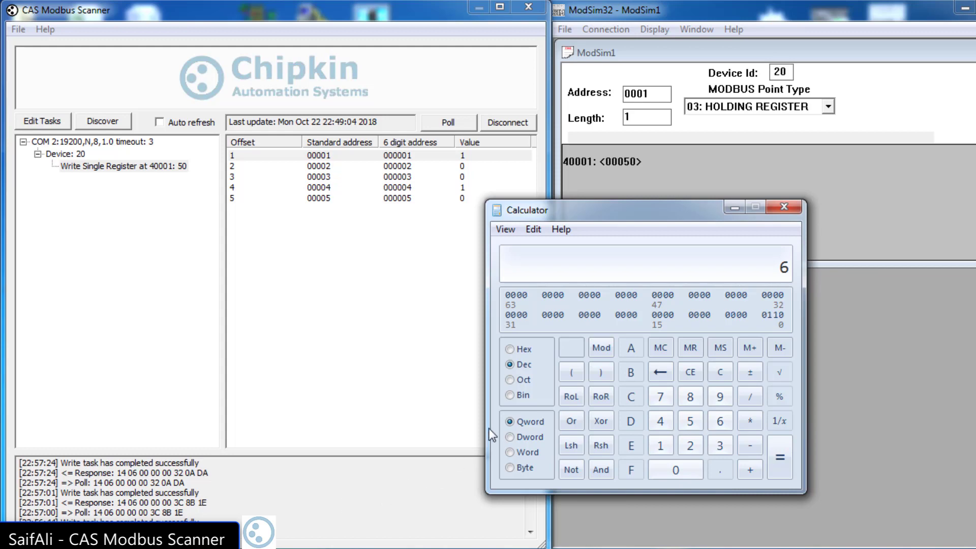
# Step: Convert the written data byte, hexadecimal 32, to decimal in Calculator
pyautogui.click(510, 348)
pyautogui.click(720, 445)
pyautogui.click(690, 446)
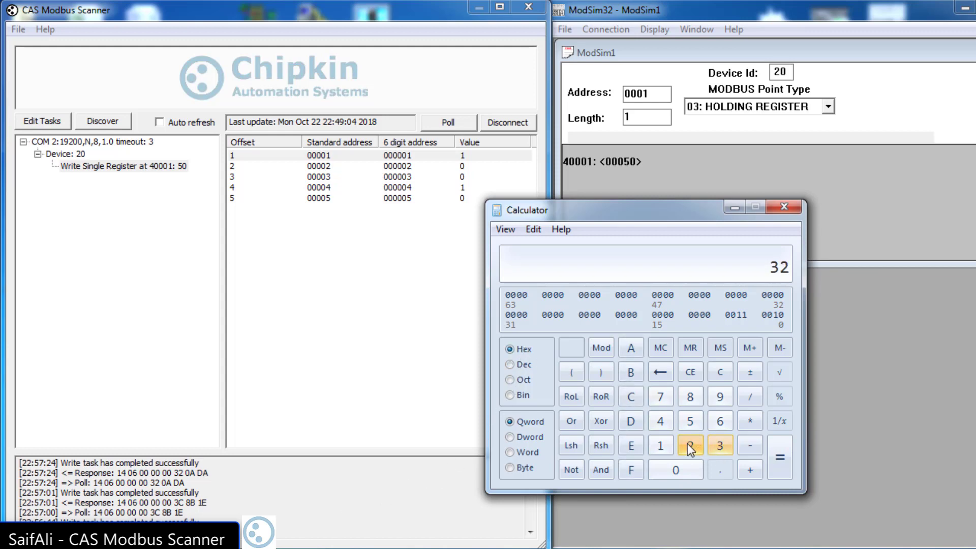
pyautogui.click(510, 364)
pyautogui.moveTo(684, 221); pyautogui.dragTo(652, 252)
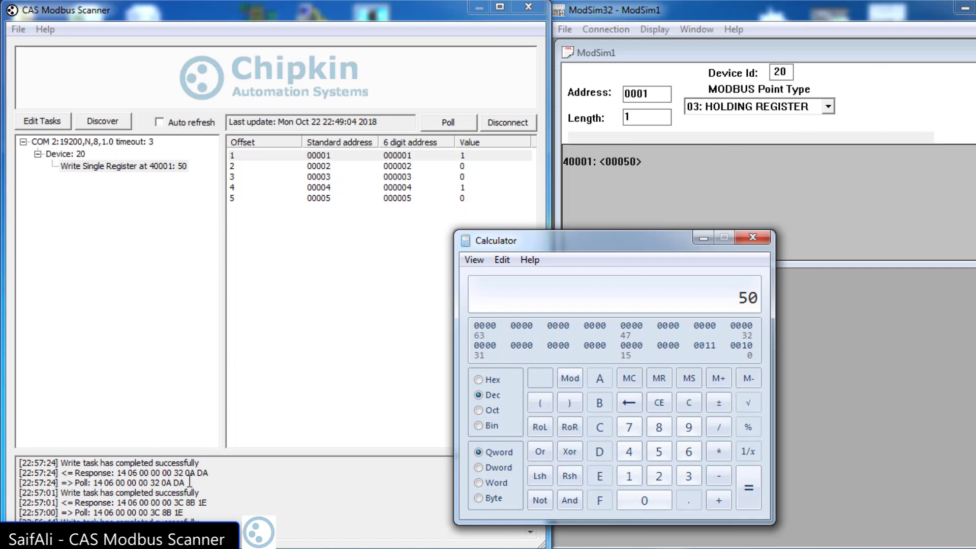
# Step: Compare the latest poll and response lines in the CAS Modbus Scanner log, and close Calculator
pyautogui.moveTo(194, 486); pyautogui.dragTo(64, 473)
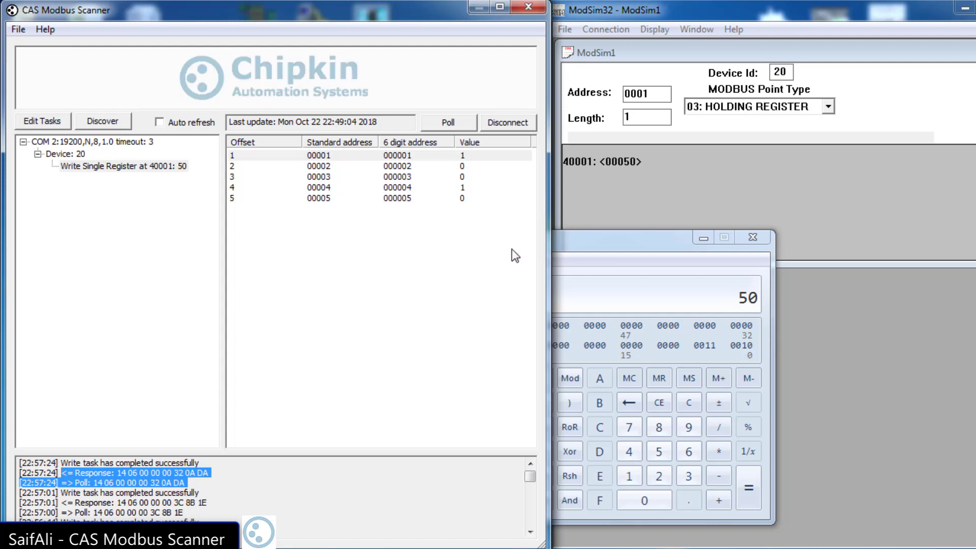
pyautogui.click(595, 246)
pyautogui.moveTo(595, 246); pyautogui.dragTo(609, 250)
pyautogui.click(767, 242)
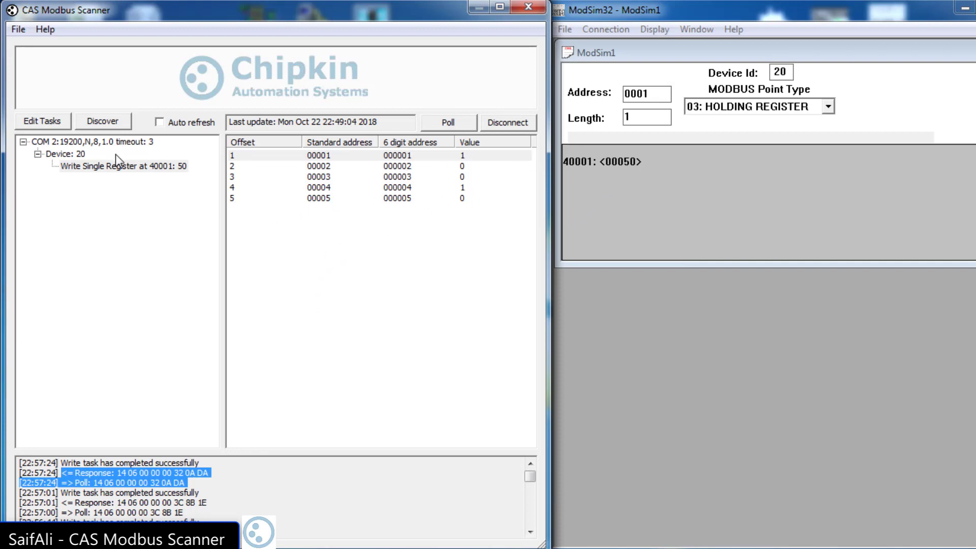
# Step: Add a 03 Read Holding registers request with offset 1 and length 1 to Device 20, and accept the settings
pyautogui.click(46, 123)
pyautogui.click(297, 160)
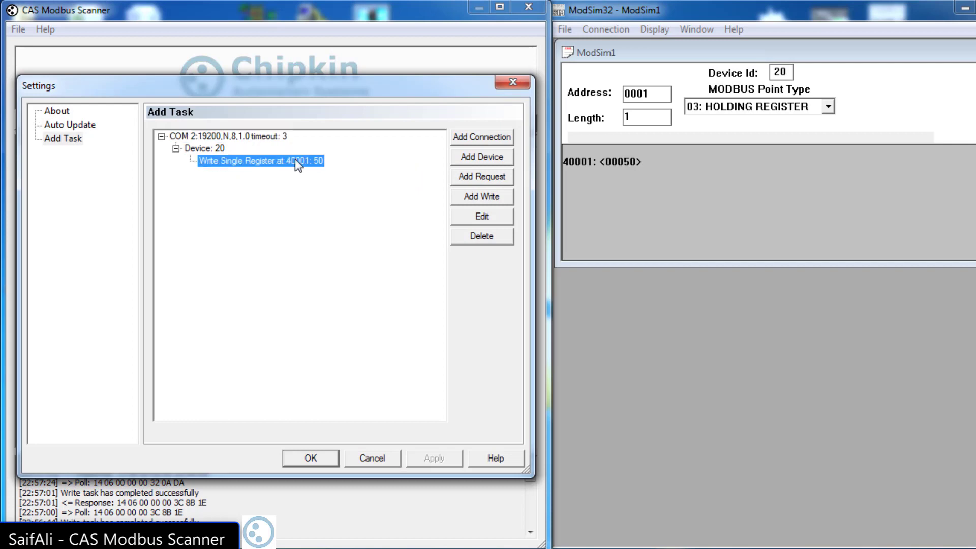
pyautogui.click(219, 149)
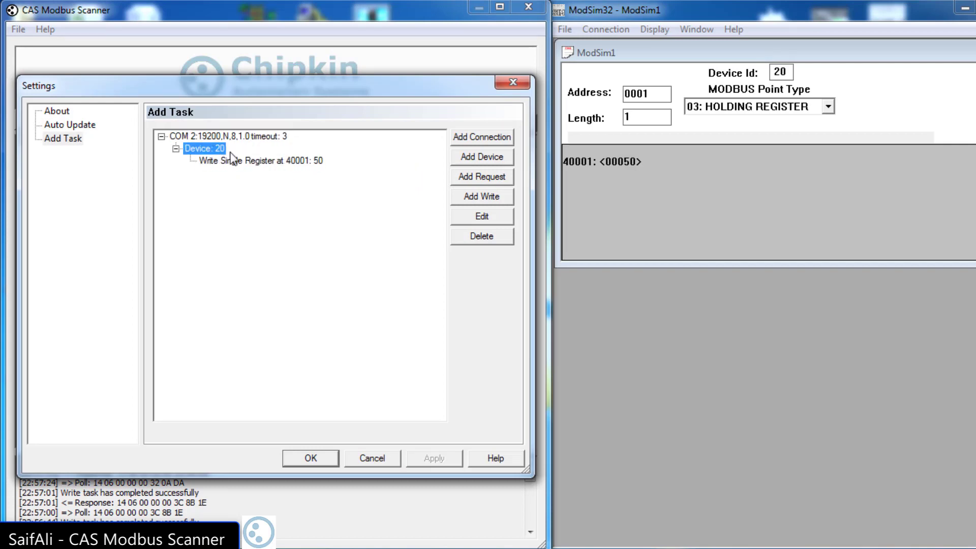
pyautogui.click(482, 178)
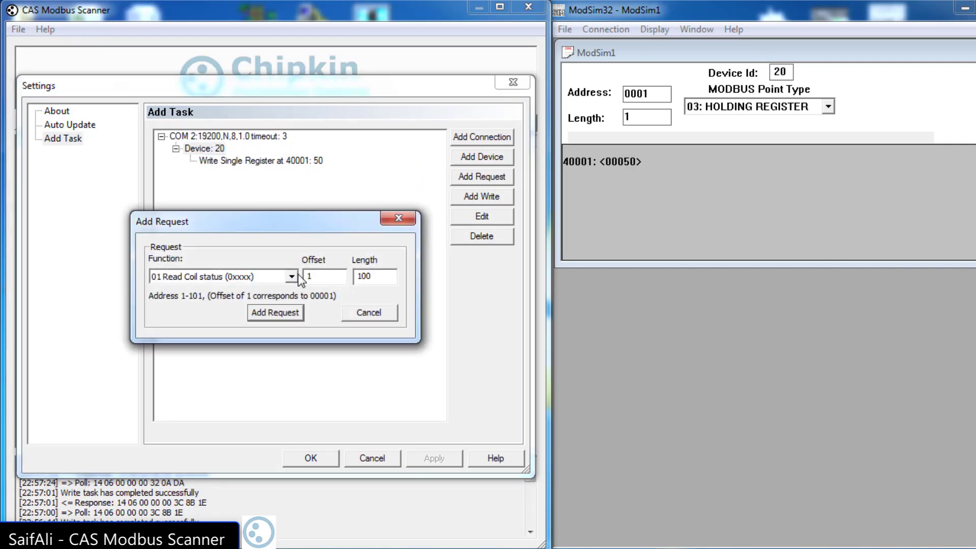
pyautogui.click(293, 277)
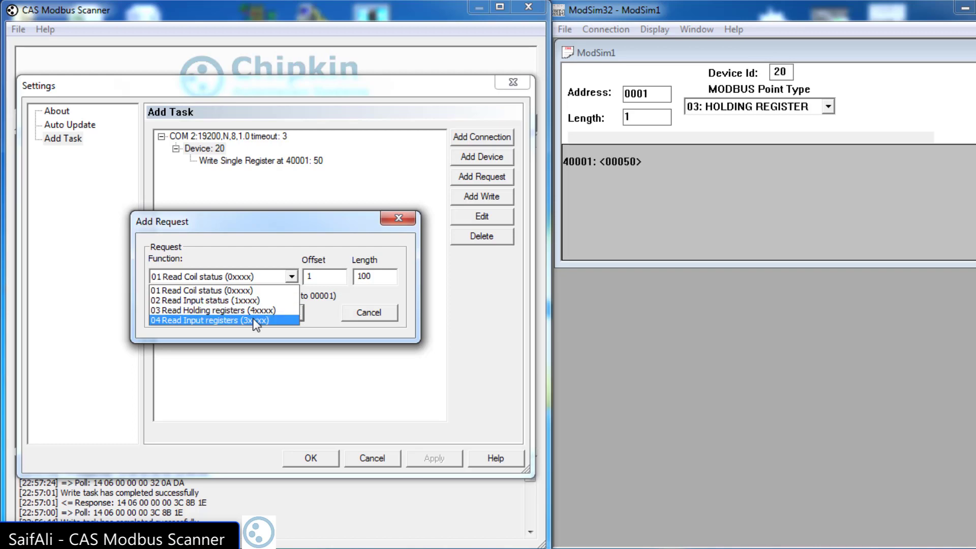
pyautogui.click(208, 311)
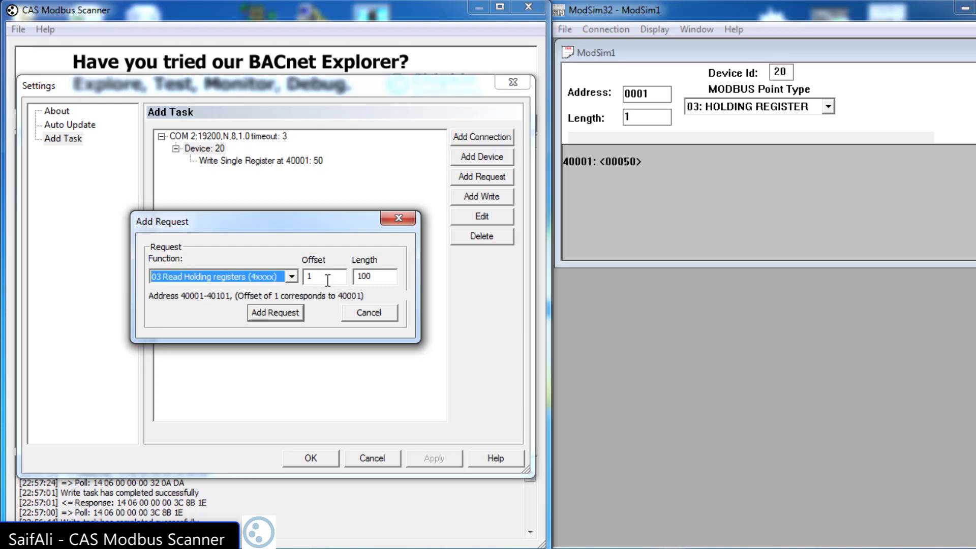
pyautogui.moveTo(387, 277); pyautogui.dragTo(335, 273)
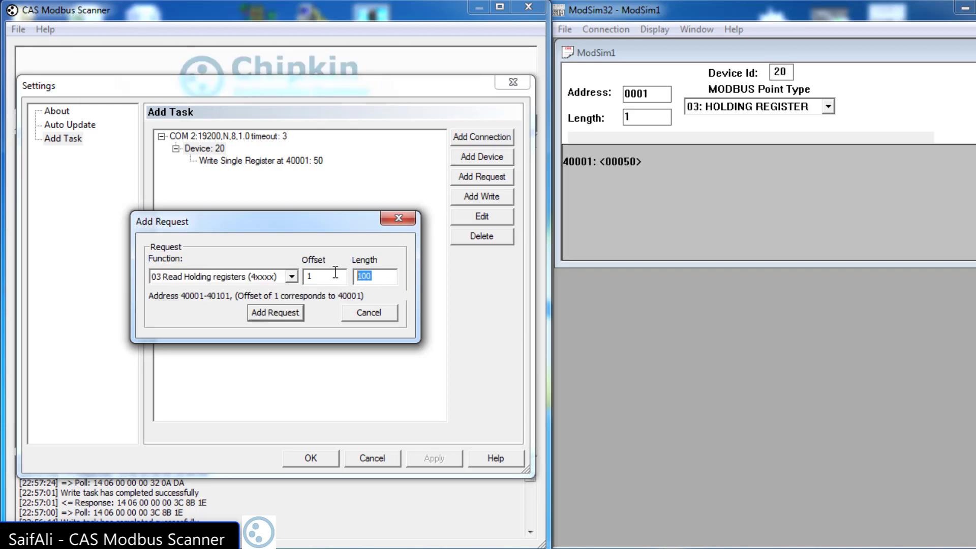
pyautogui.write('1')
pyautogui.click(298, 312)
pyautogui.click(326, 457)
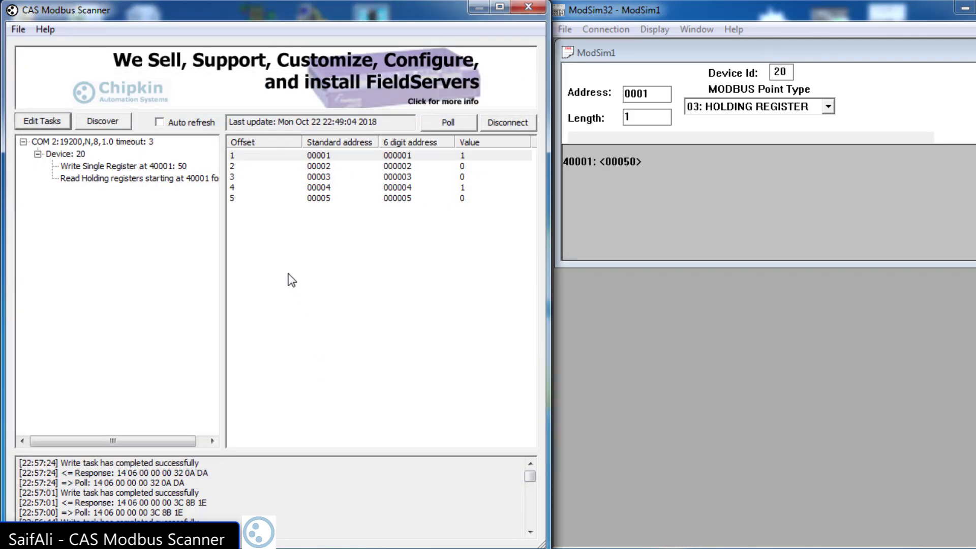
# Step: Poll the new holding register read task, and examine the values returned for register 40001
pyautogui.click(149, 168)
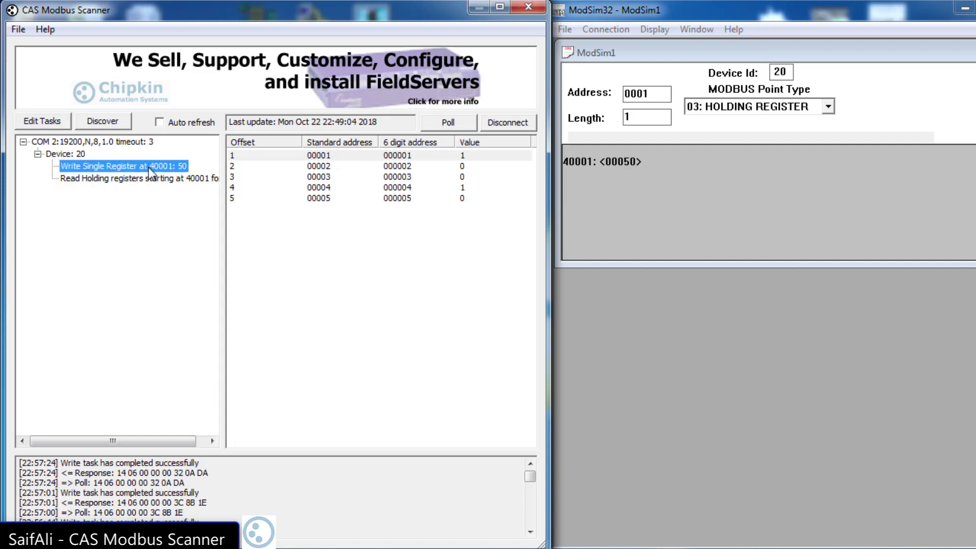
pyautogui.click(129, 175)
pyautogui.click(437, 123)
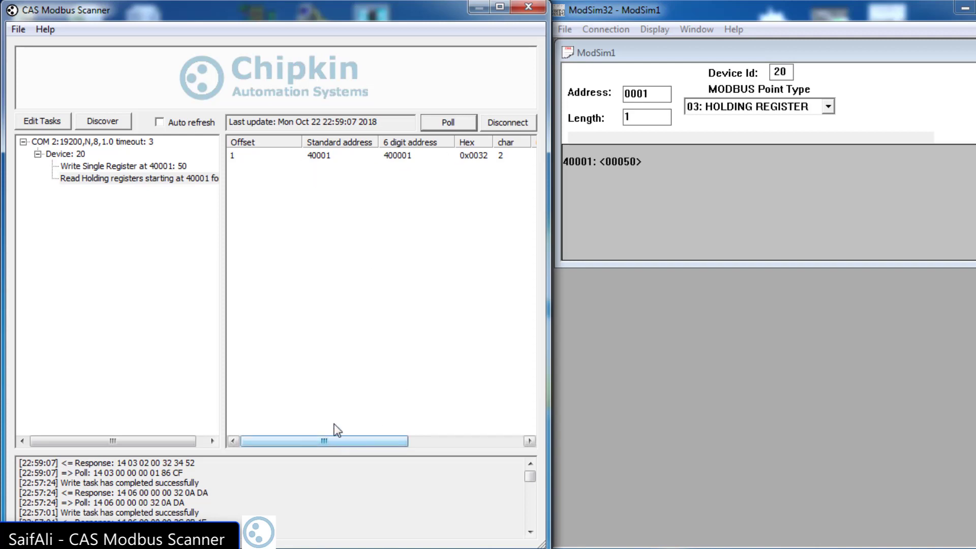
pyautogui.moveTo(357, 439); pyautogui.dragTo(464, 440)
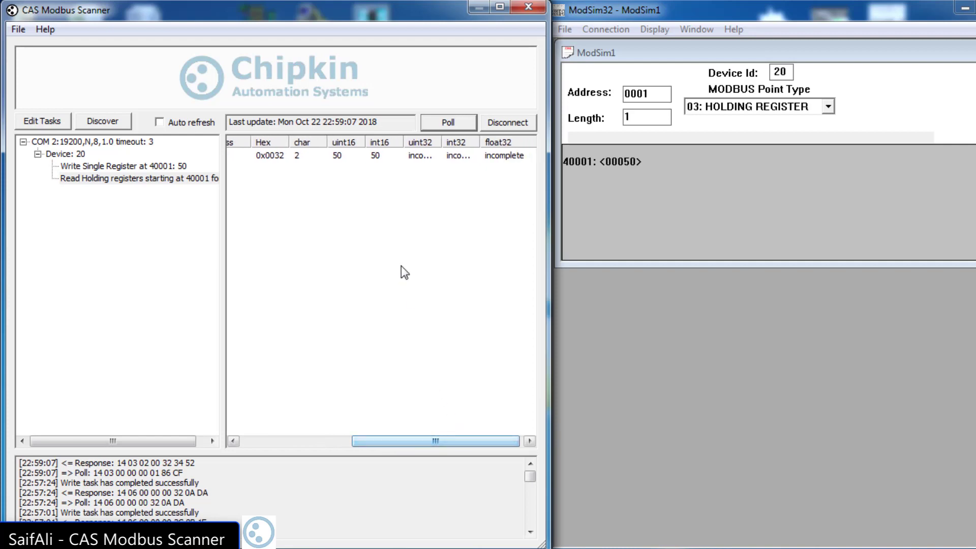
pyautogui.click(341, 154)
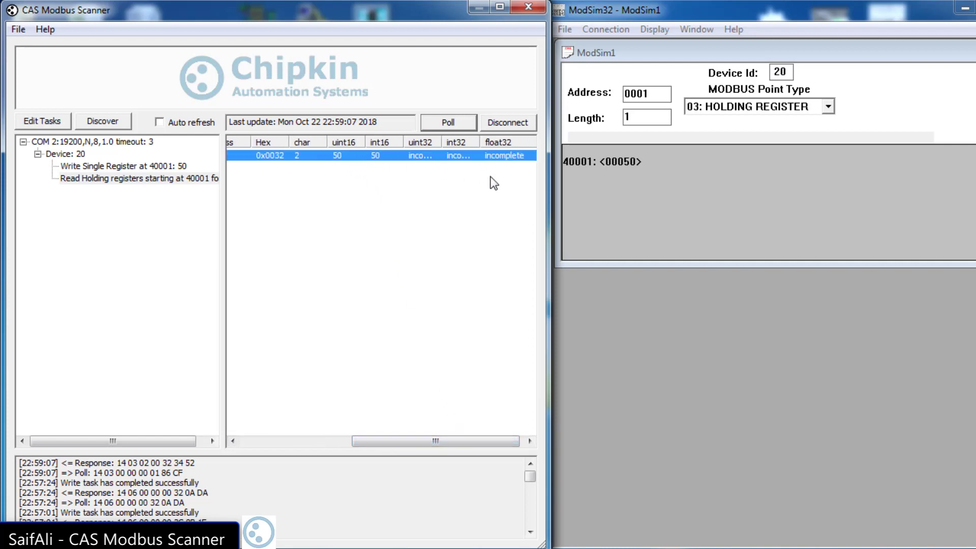
# Step: Poll the holding register read task again, and review the refreshed 16-bit and 32-bit value columns
pyautogui.moveTo(470, 442); pyautogui.dragTo(405, 432)
pyautogui.click(448, 122)
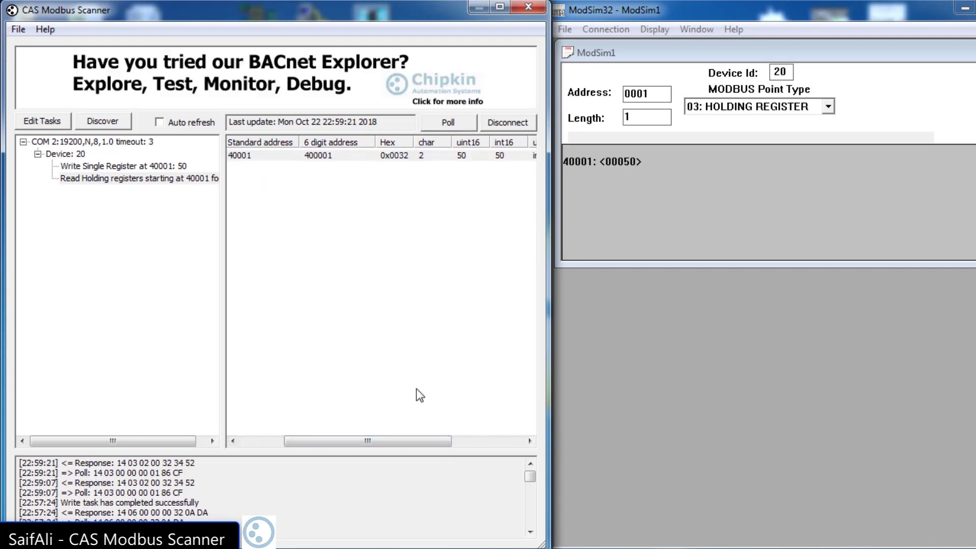
pyautogui.moveTo(396, 439); pyautogui.dragTo(426, 441)
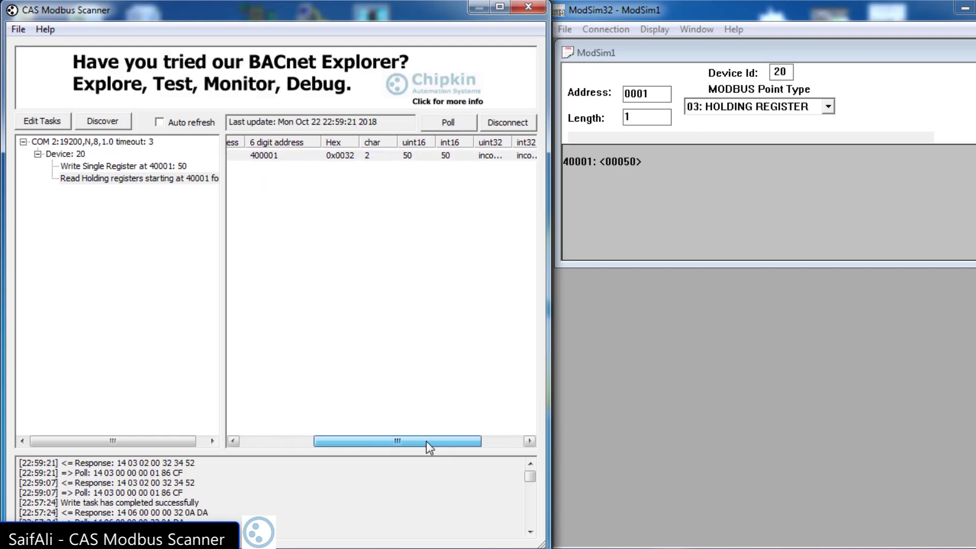
# Step: Change the value of the Write Single Register task at 40001 to 100, and accept the task settings
pyautogui.click(168, 166)
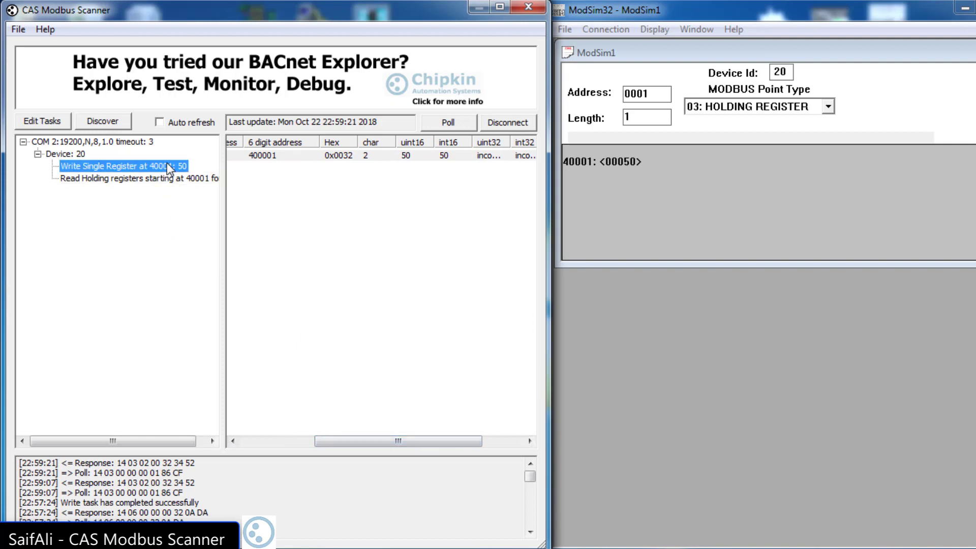
pyautogui.click(42, 121)
pyautogui.click(300, 160)
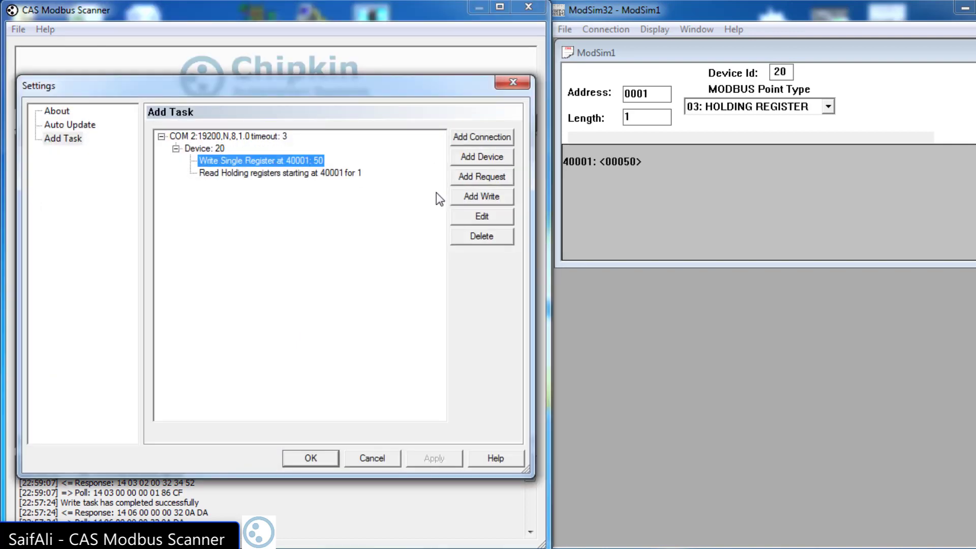
pyautogui.click(480, 216)
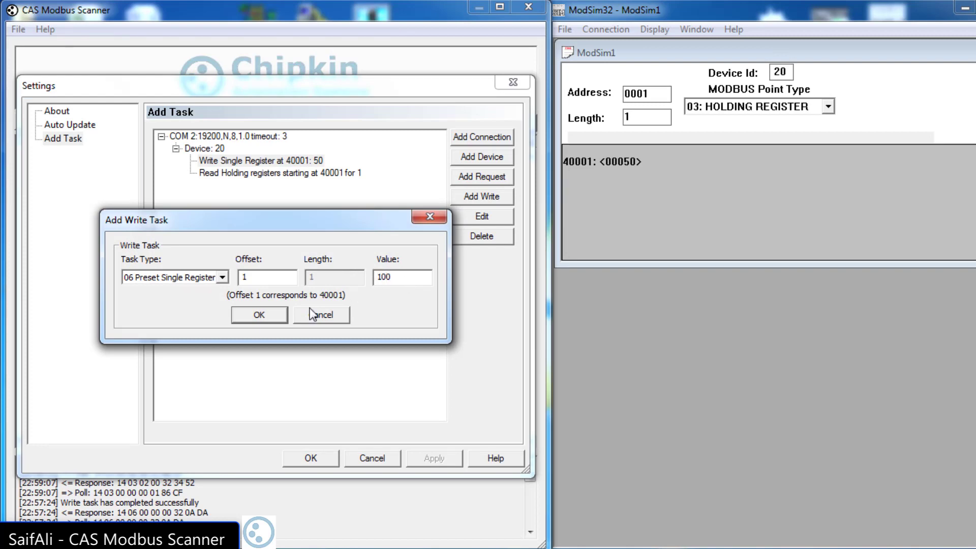
pyautogui.click(266, 318)
pyautogui.click(328, 457)
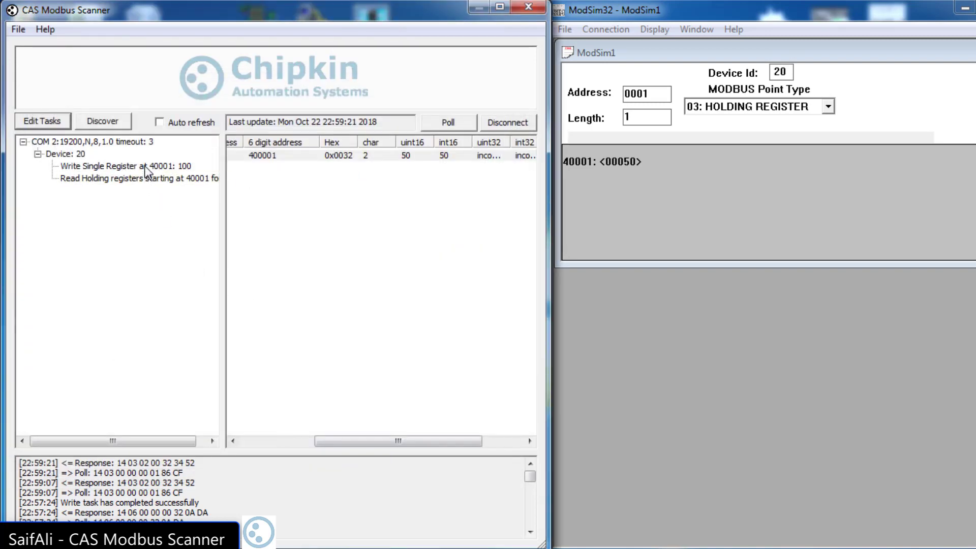
# Step: Poll the Write Single Register task to send 100 to register 40001, and check the register in the ModSim32 simulator
pyautogui.click(116, 166)
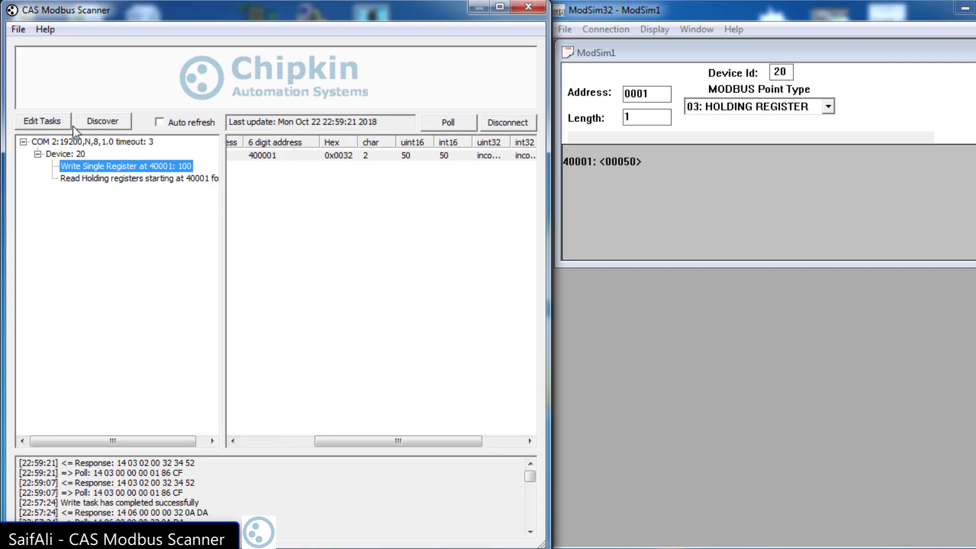
pyautogui.click(448, 122)
pyautogui.click(589, 161)
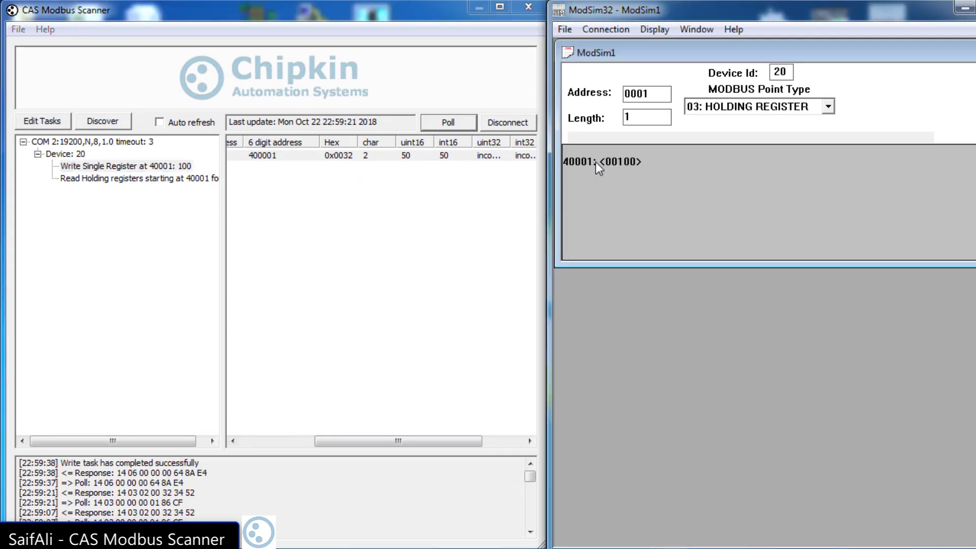
# Step: Return to CAS Modbus Scanner and poll the Read Holding registers task to read register 40001 back
pyautogui.click(170, 179)
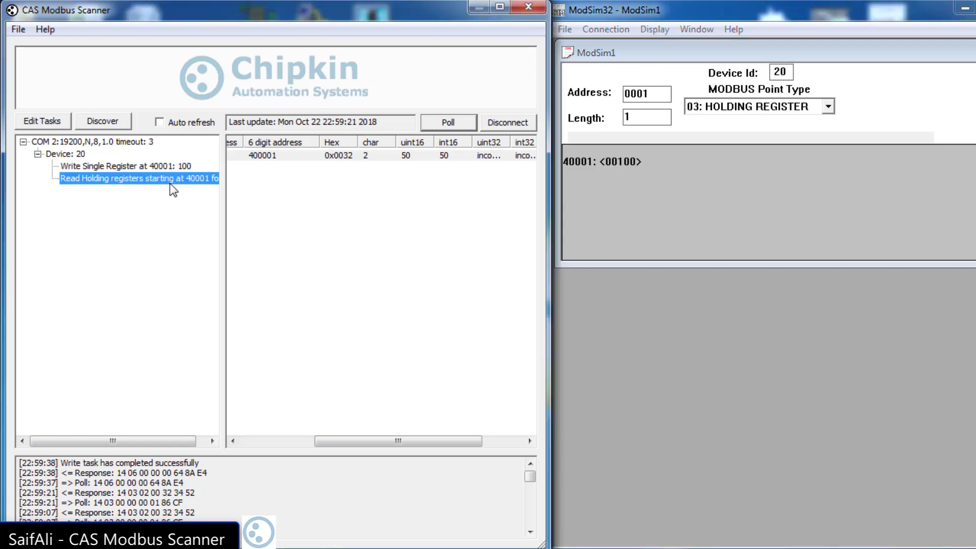
pyautogui.click(456, 126)
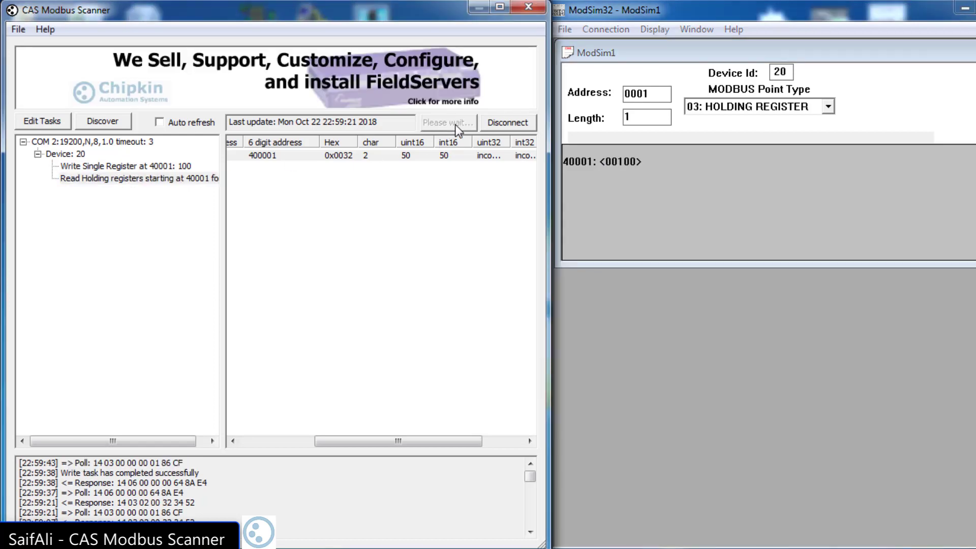